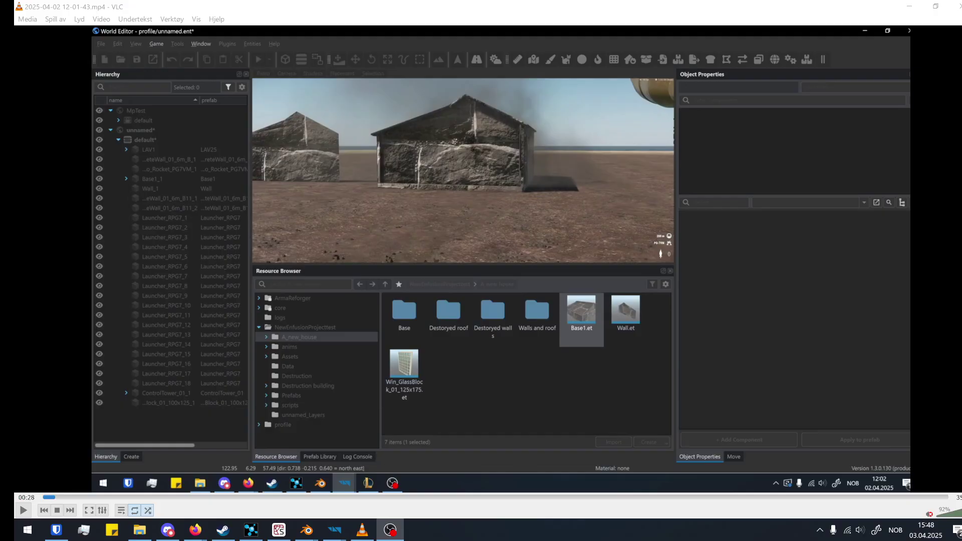
Play the wall-destruction demo in VLC and pause on the damaged wall close-up
left_click(638, 324)
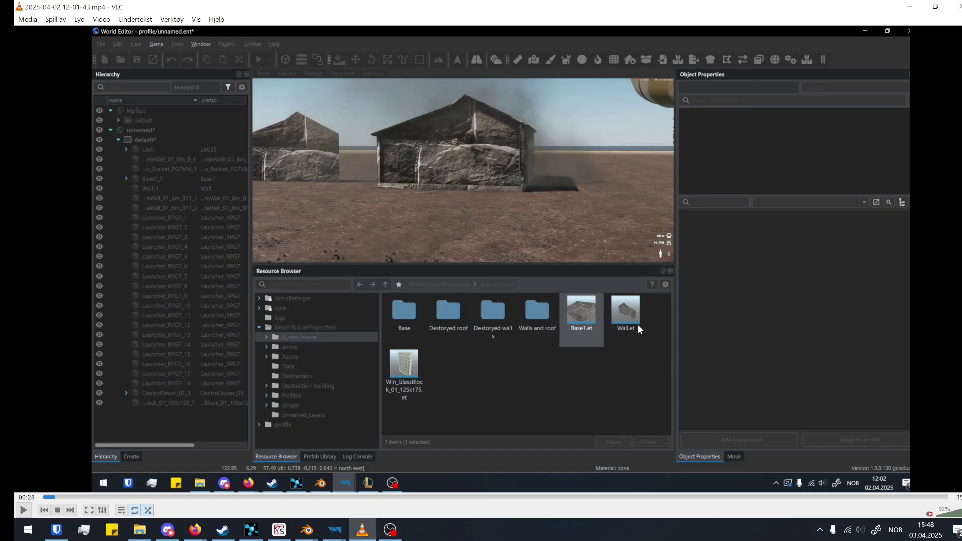
key("space")
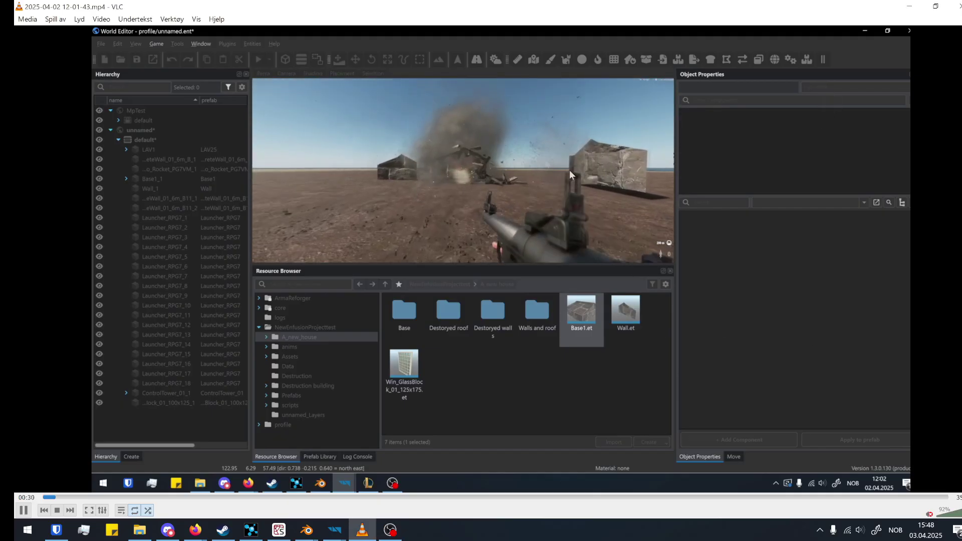
key("space")
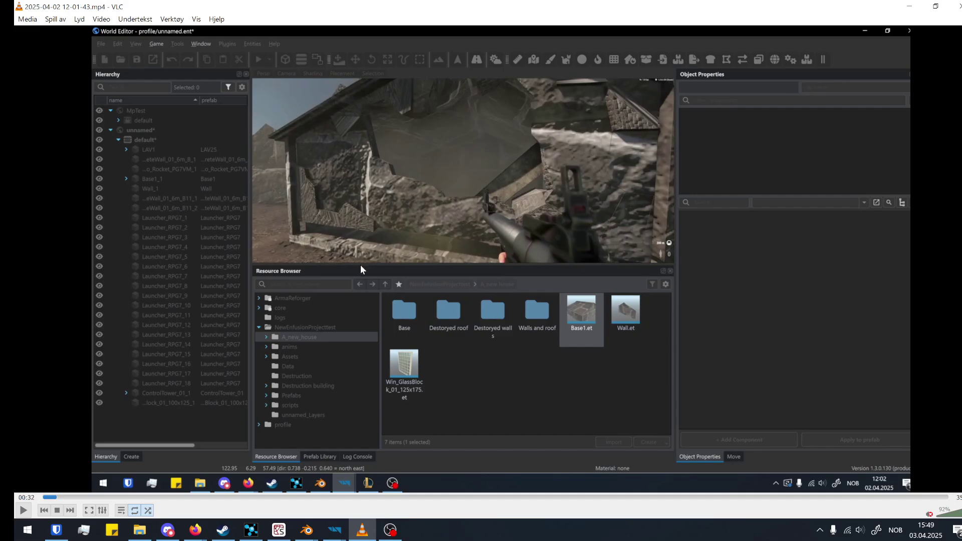
Browse Blender's Add-ons and Get Extensions pages, then close the Preferences window
mouse_move(306, 530)
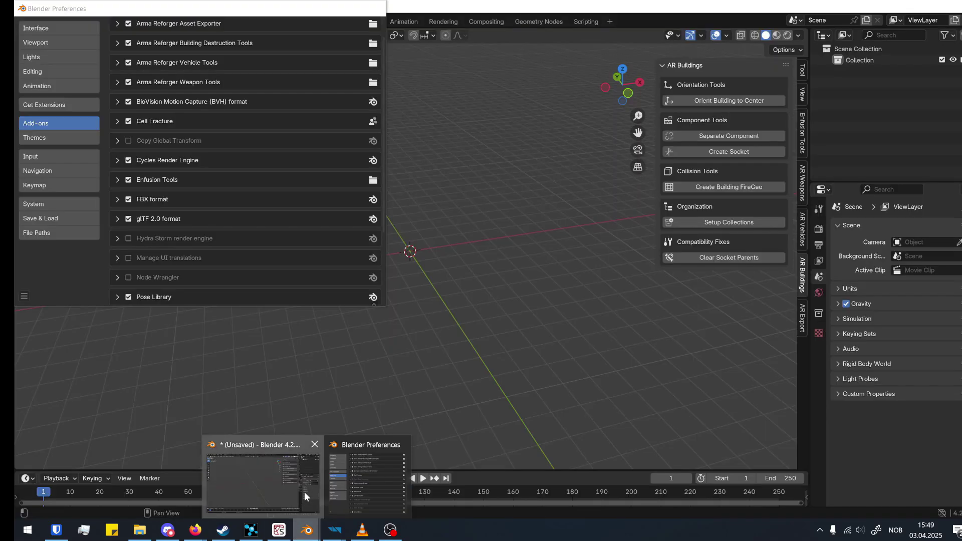
left_click(305, 492)
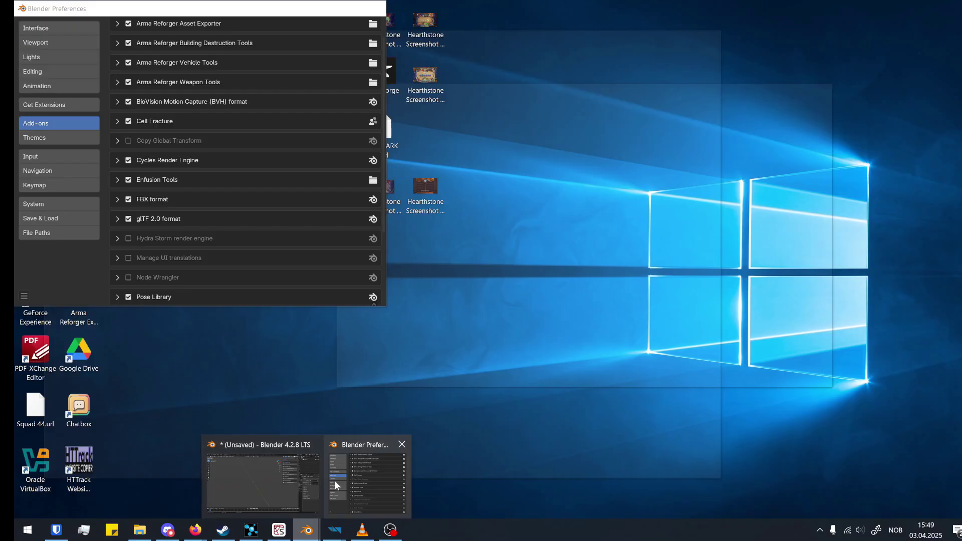
left_click(334, 480)
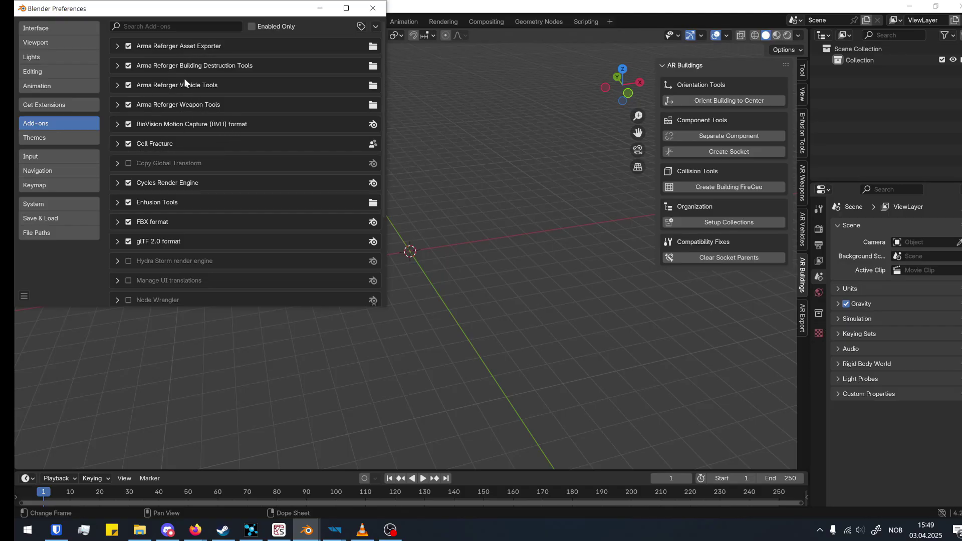
left_click(58, 108)
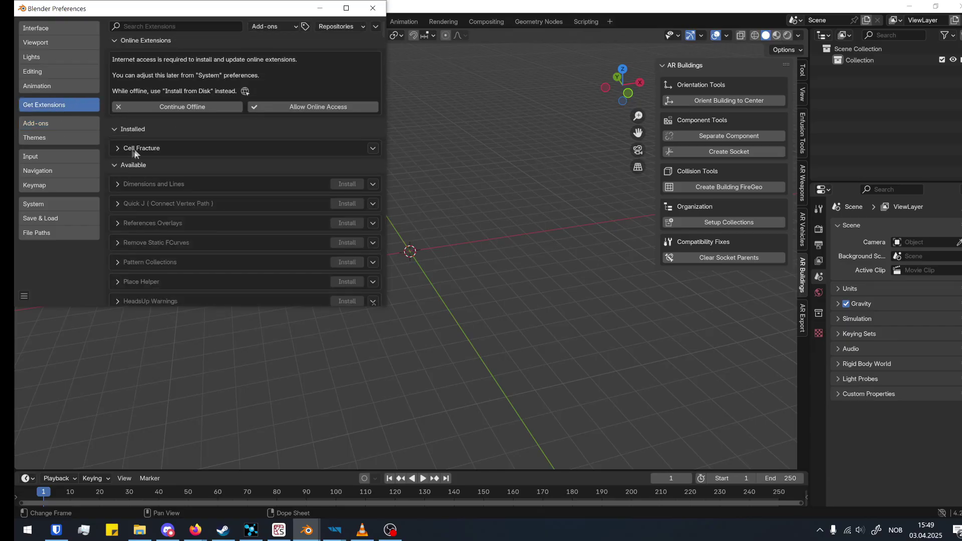
left_click(52, 121)
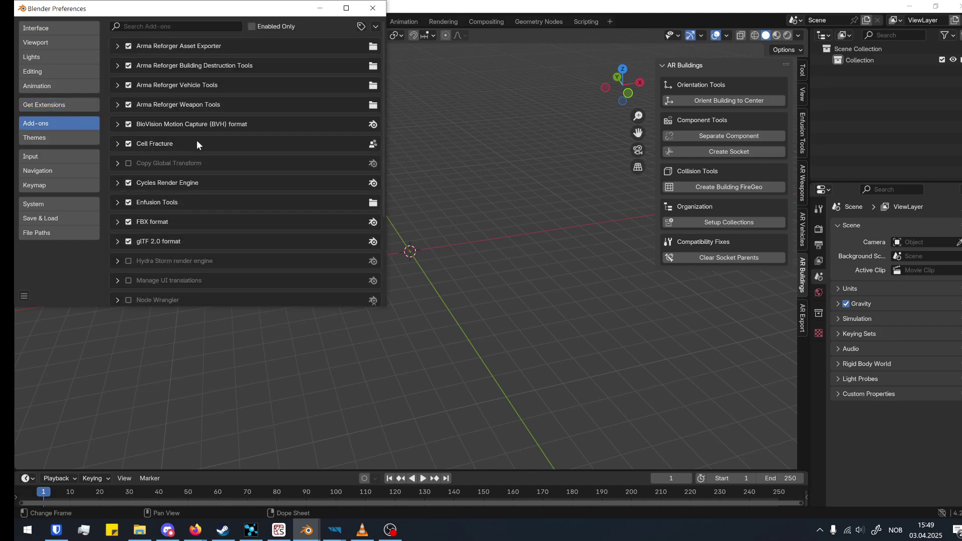
left_click(372, 8)
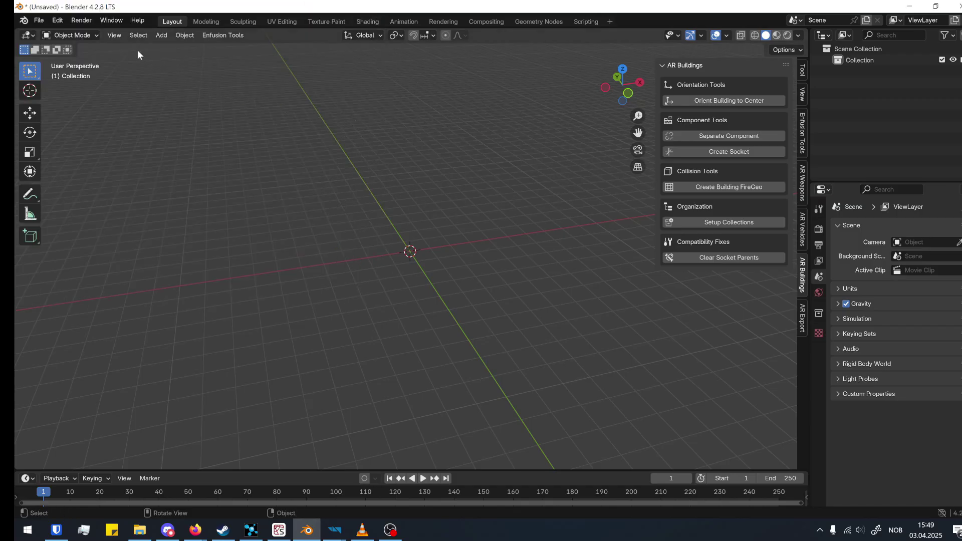
Import Ghost Town Buildings.fbx through File > Import > FBX
left_click(38, 20)
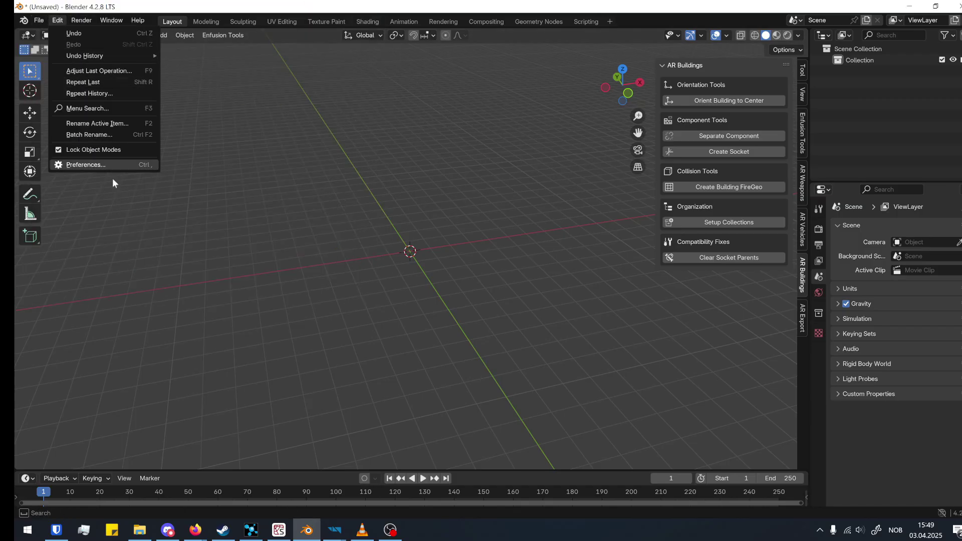
left_click(38, 20)
mouse_move(75, 180)
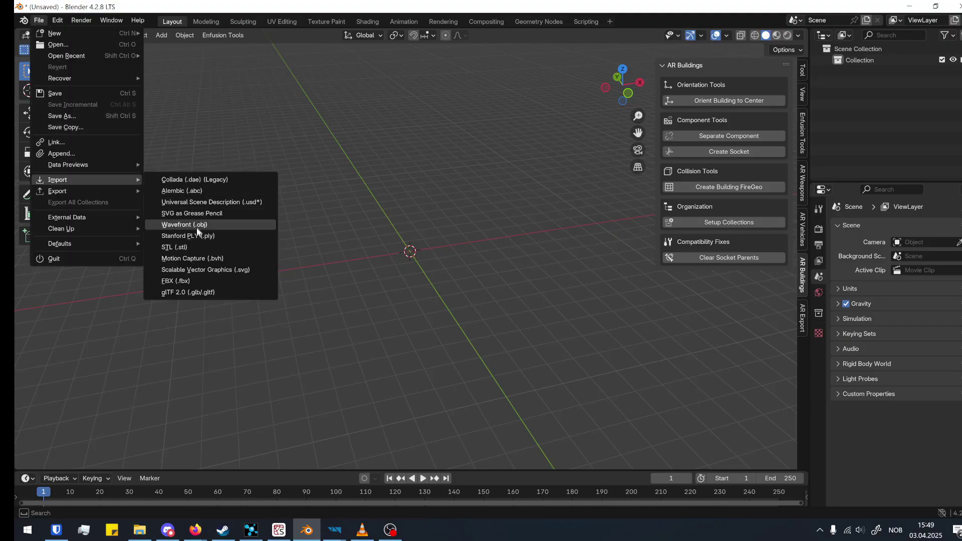
left_click(182, 284)
left_click(408, 158)
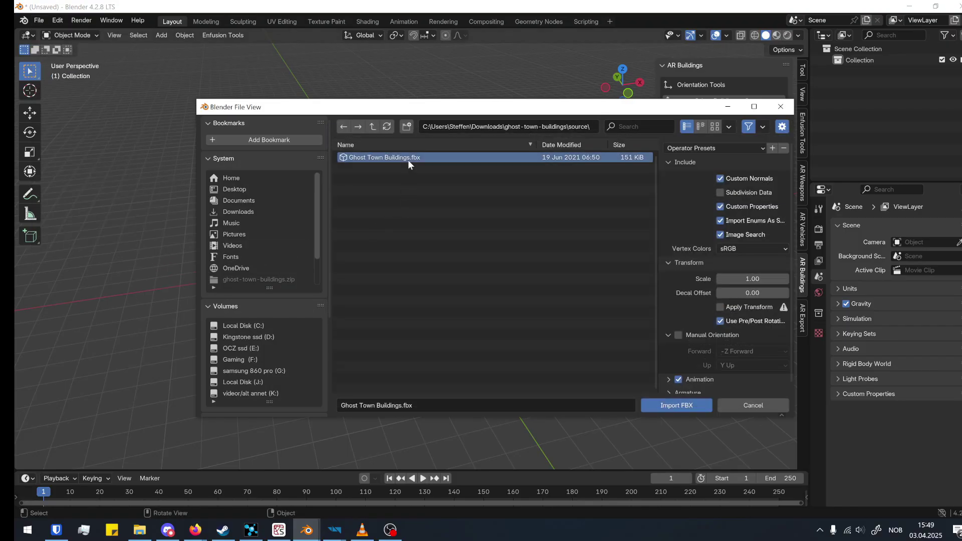
left_click(671, 406)
Delete Building_01, then orient Building_00 to the centre with Orient Building to Center
left_click(472, 327)
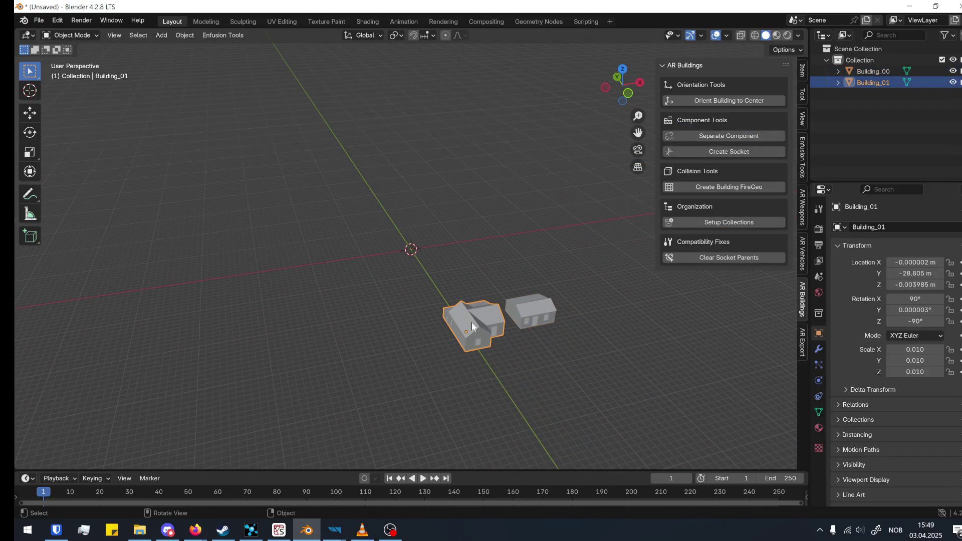
key("Delete")
left_click(513, 312)
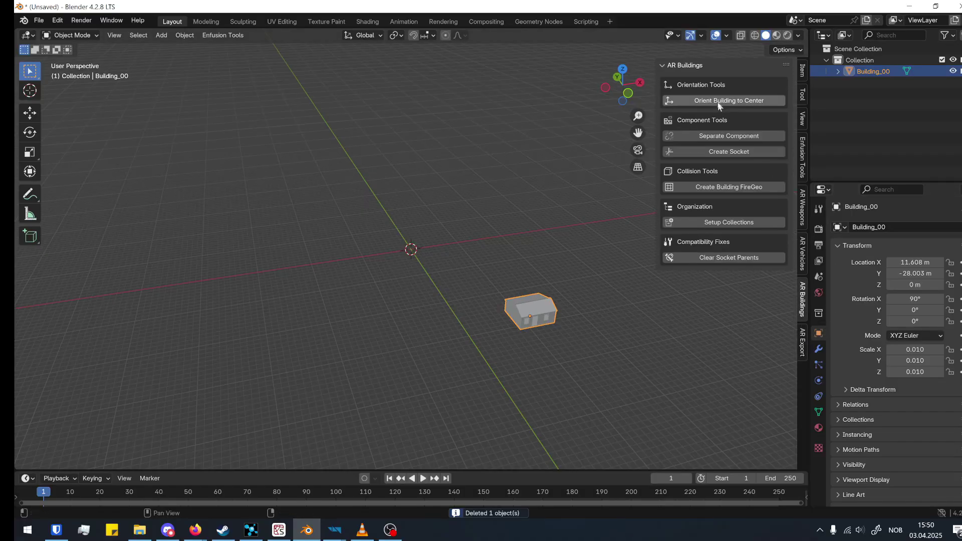
left_click(730, 101)
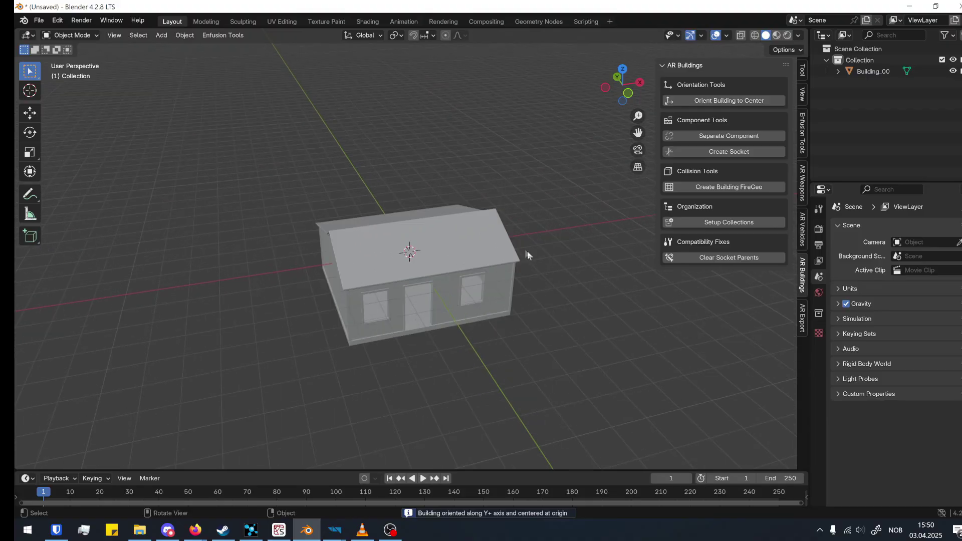
Set Building_00's origin to the 3D cursor at the world origin
middle_click_drag(490, 266, 540, 253)
right_click(475, 240)
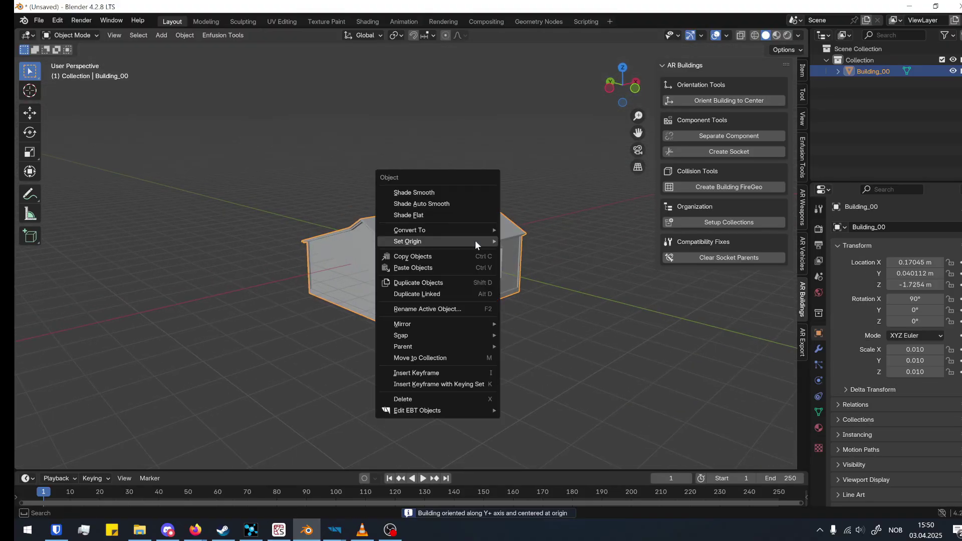
mouse_move(475, 241)
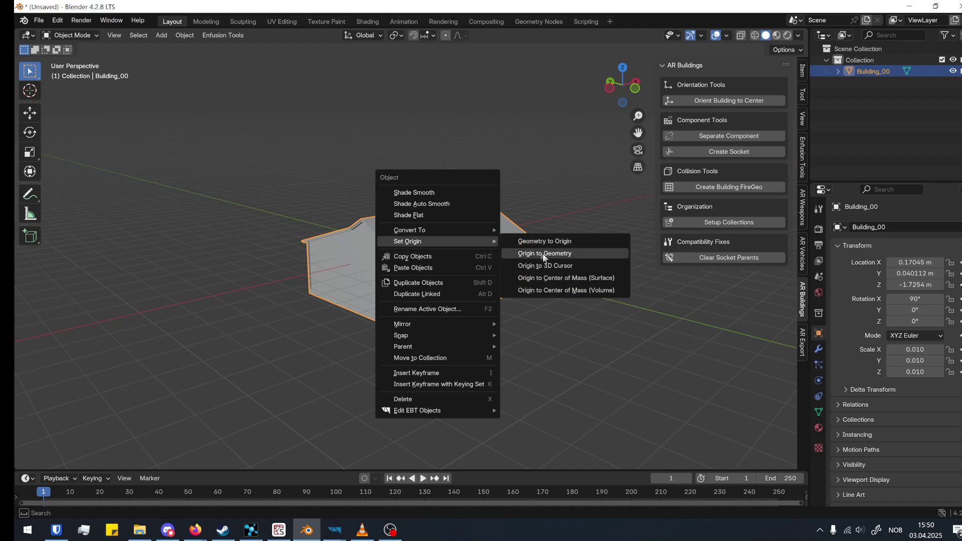
left_click(584, 269)
Apply all transforms so rotation reads 0° and scale 1.000, then enter Edit Mode
middle_click_drag(565, 264, 424, 205)
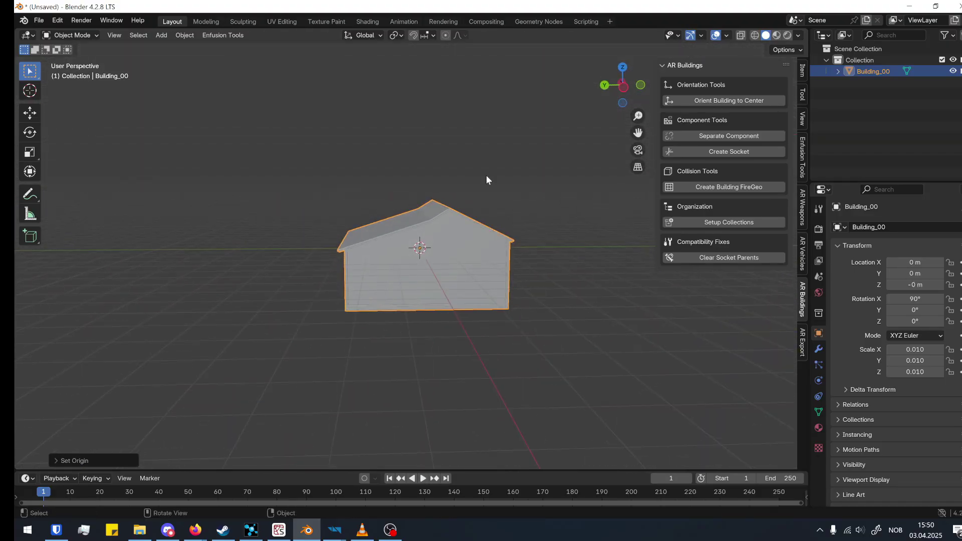
key("shift+a")
key("ctrl+a")
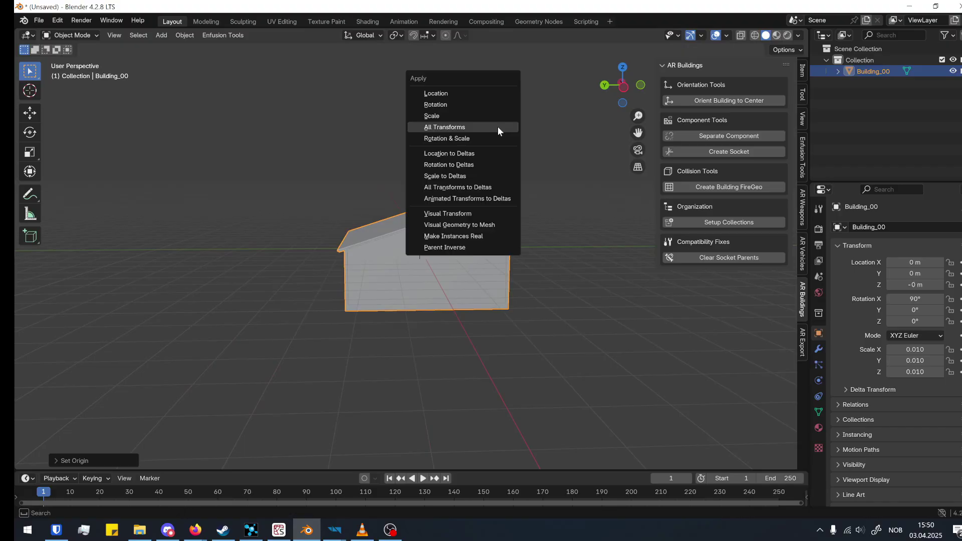
left_click(471, 127)
middle_click_drag(474, 155, 521, 170)
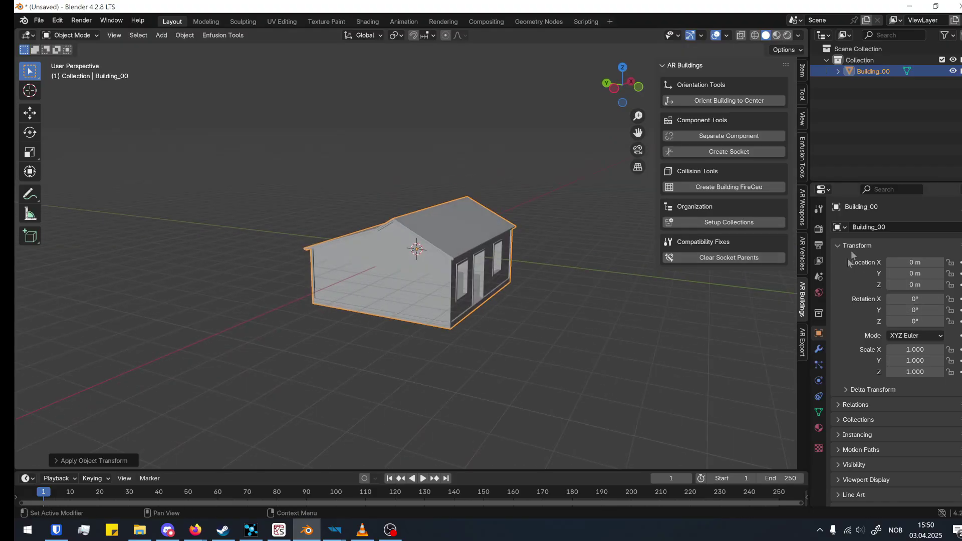
left_click(487, 230)
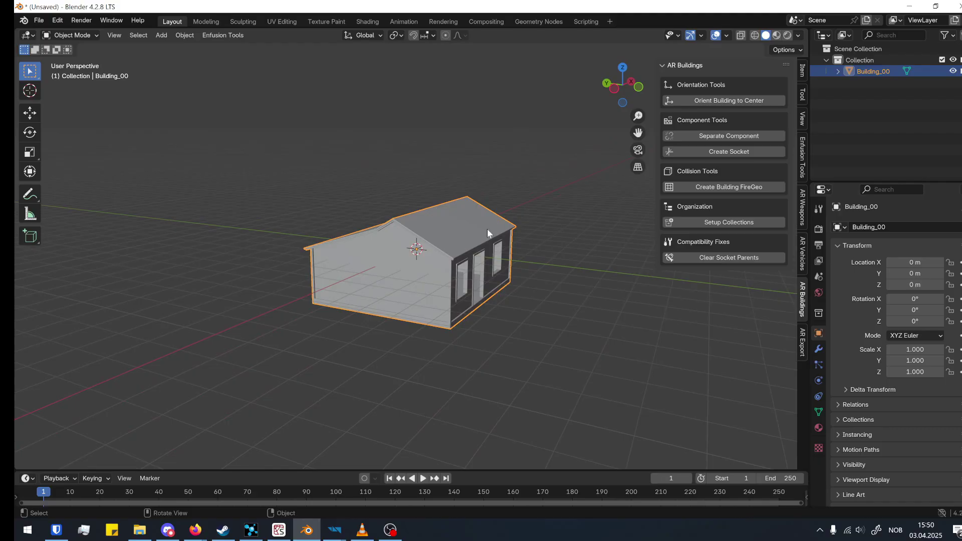
middle_click_drag(487, 229, 398, 217)
middle_click_drag(375, 263, 391, 272)
key("Tab")
key("Tab")
key("Tab")
Switch to face select mode and deselect the whole mesh
left_click(123, 35)
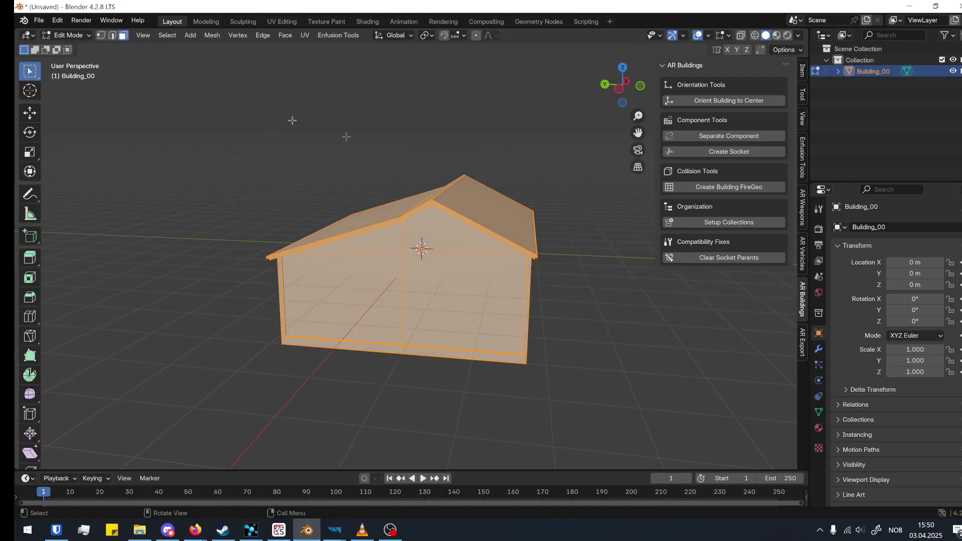
middle_click_drag(350, 144, 386, 206)
key("alt+a")
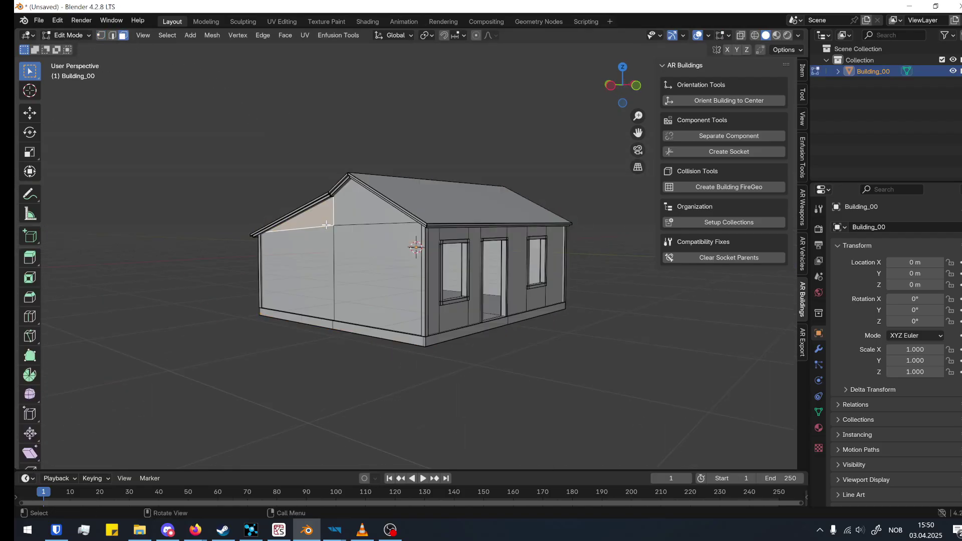
Select the gable wall face and add the narrow corner face to the selection
left_click(323, 247)
middle_click_drag(323, 247, 300, 280)
scroll(249, 284, "down", 6)
scroll(247, 253, "up", 2)
middle_click_drag(247, 253, 332, 260, "shift")
left_click(144, 254, "shift")
left_click(71, 174, "shift")
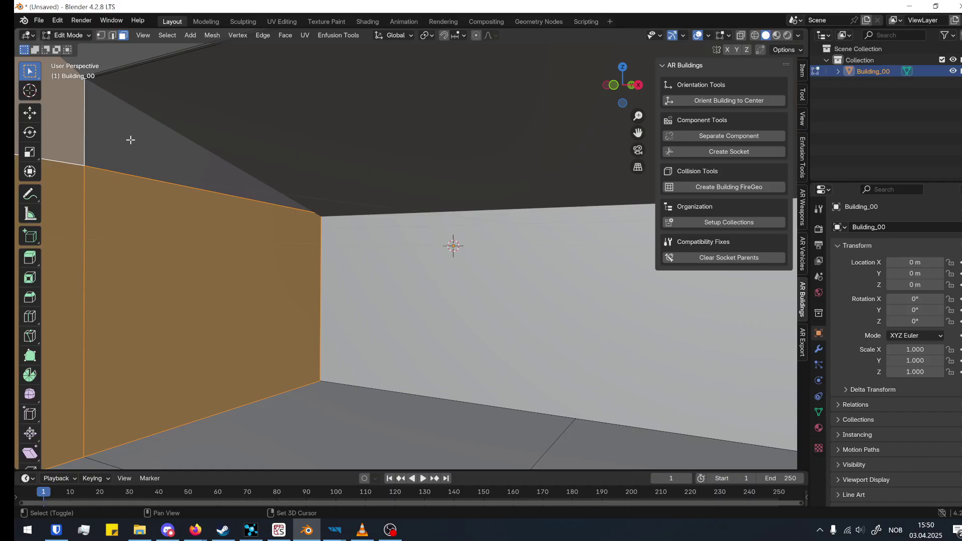
scroll(214, 256, "down", 8)
middle_click_drag(268, 247, 406, 269)
scroll(406, 268, "down", 6)
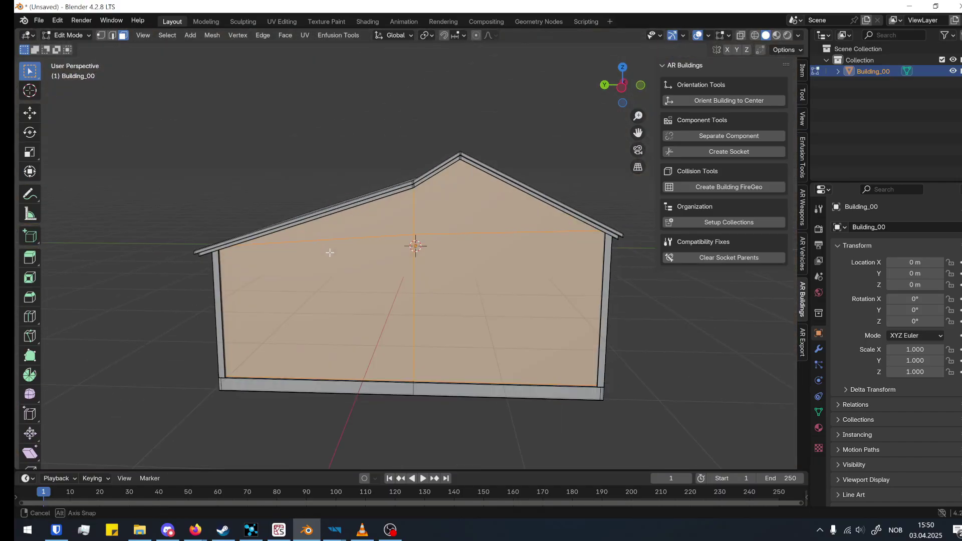
middle_click_drag(329, 251, 256, 254)
middle_click_drag(490, 179, 441, 161)
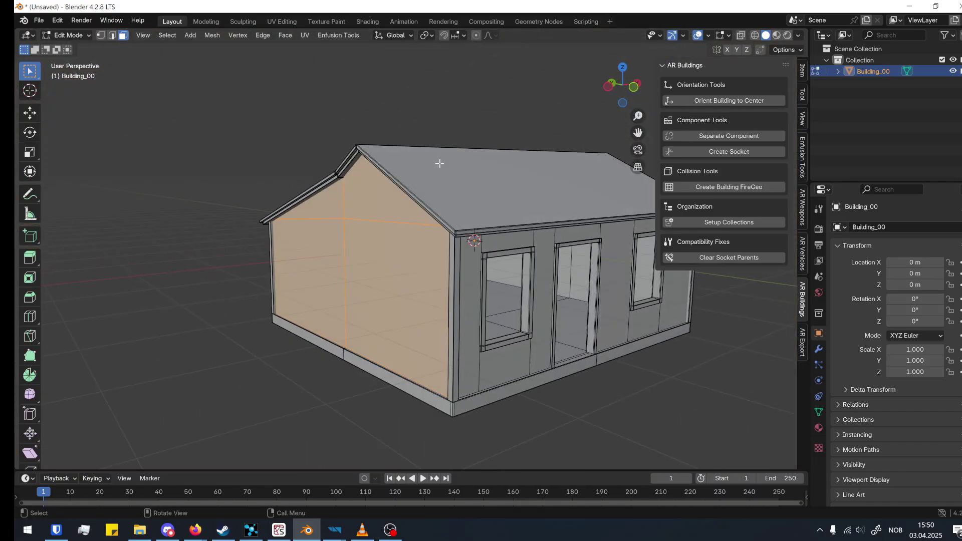
left_click(718, 138)
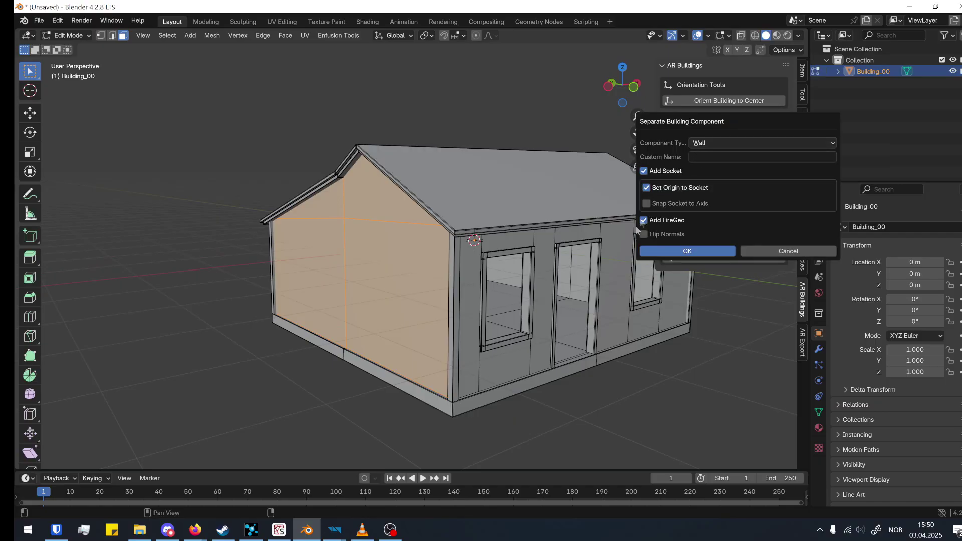
left_click(735, 144)
left_click(735, 145)
left_click(743, 143)
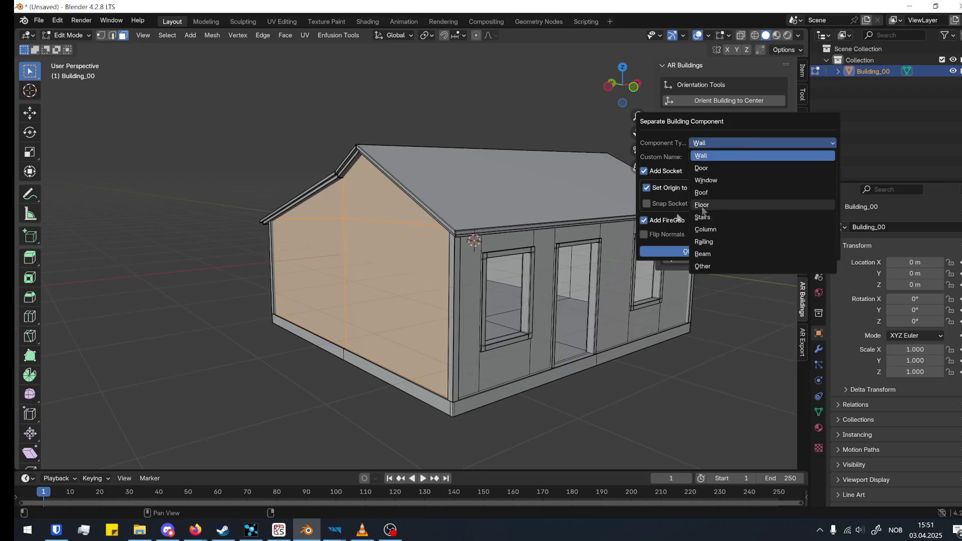
left_click(727, 156)
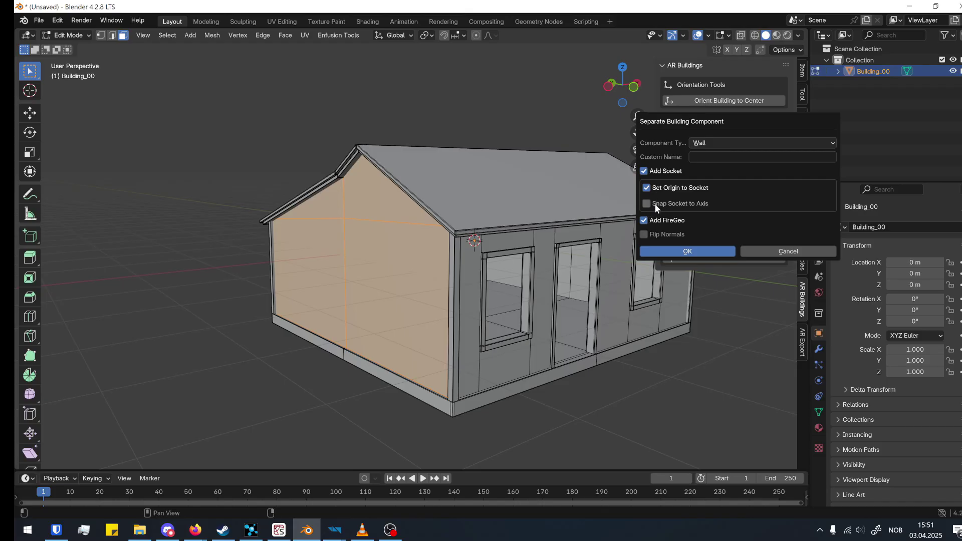
left_click(321, 263)
mouse_move(319, 273)
middle_mouse_down()
mouse_move(342, 292)
mouse_move(327, 287)
middle_mouse_up()
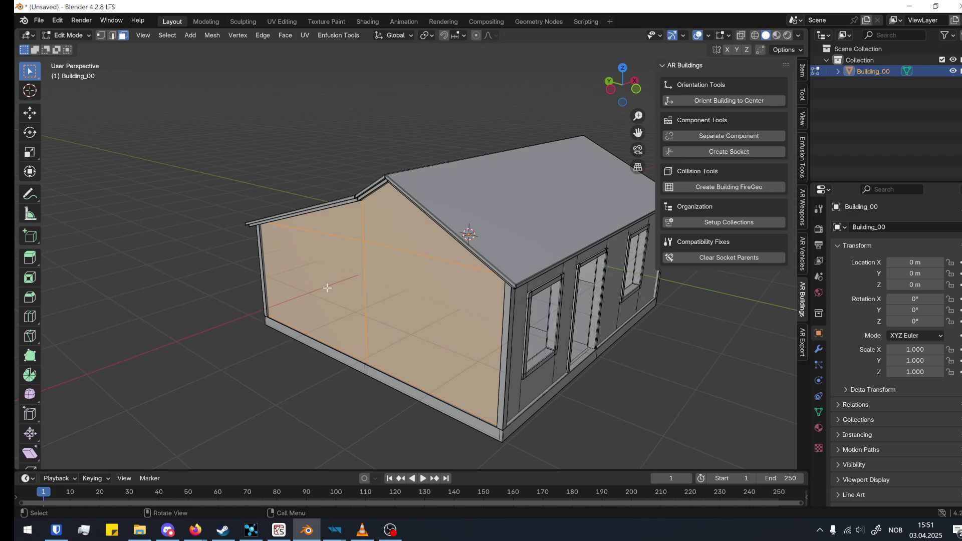
mouse_move(335, 530)
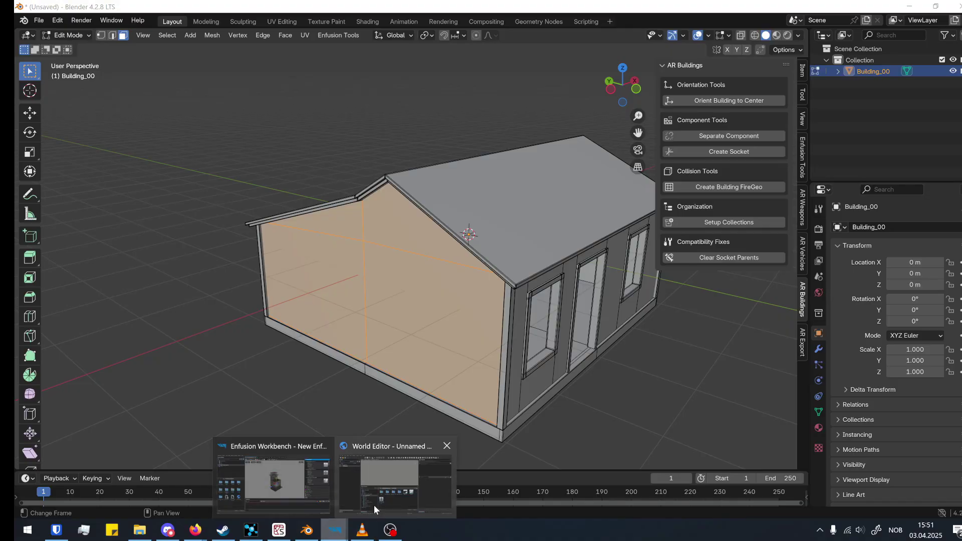
In Enfusion Workbench, expand the tower's Bones list (0 + 52) and select Socket_door_int_right_02
left_click(316, 496)
left_click_drag(452, 330, 440, 325)
scroll(529, 284, "up", 6)
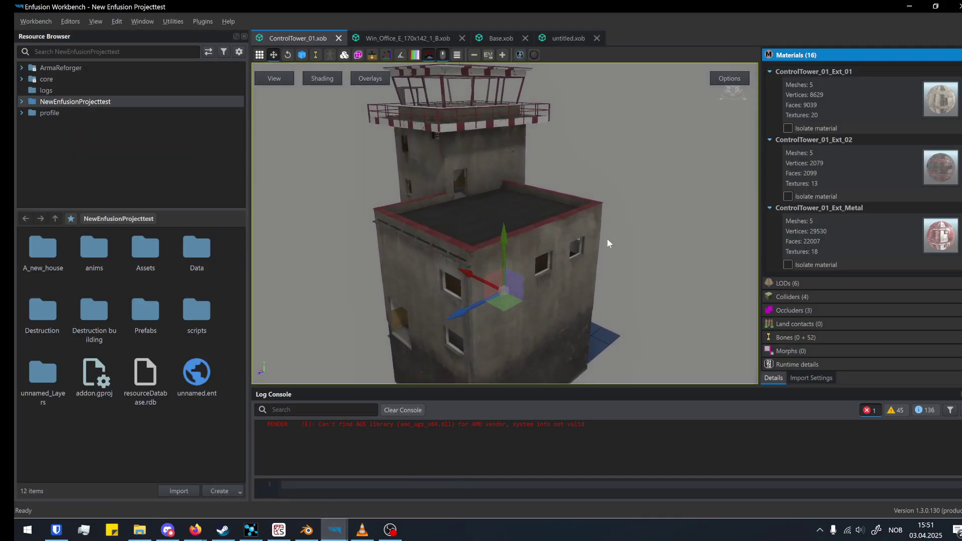
scroll(516, 281, "down", 2)
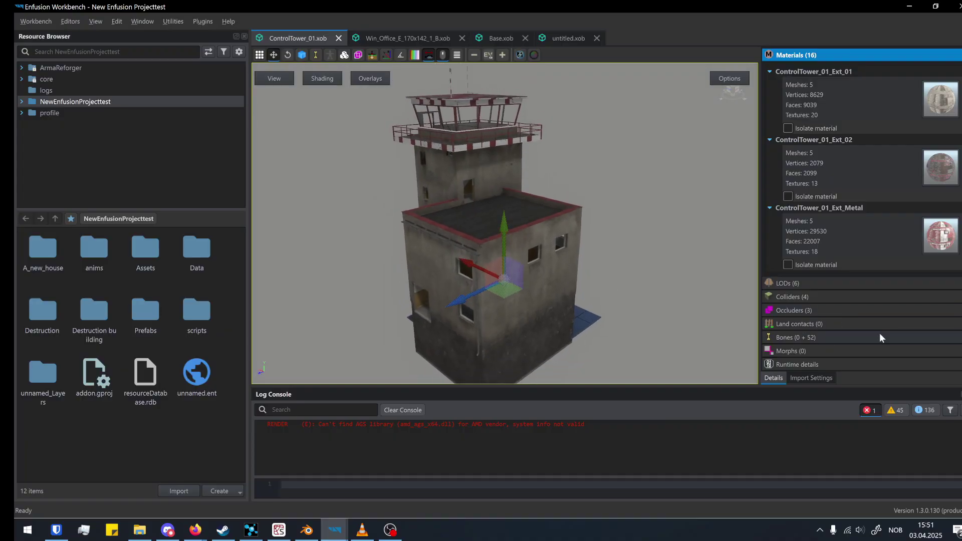
left_click(801, 337)
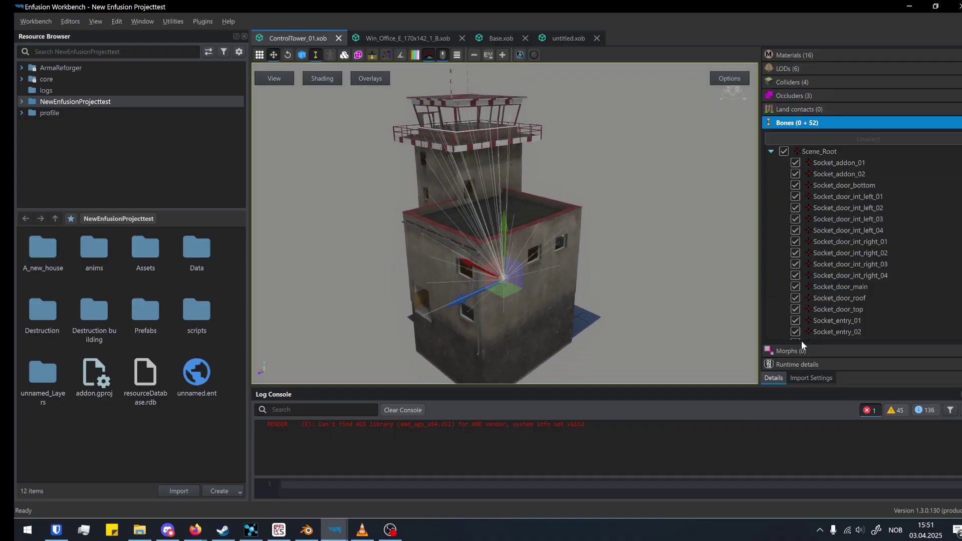
left_click(843, 253)
Fly the camera around the control tower and its roof, then return to Blender
scroll(516, 278, "up", 3)
right_click_drag(487, 281, 469, 314)
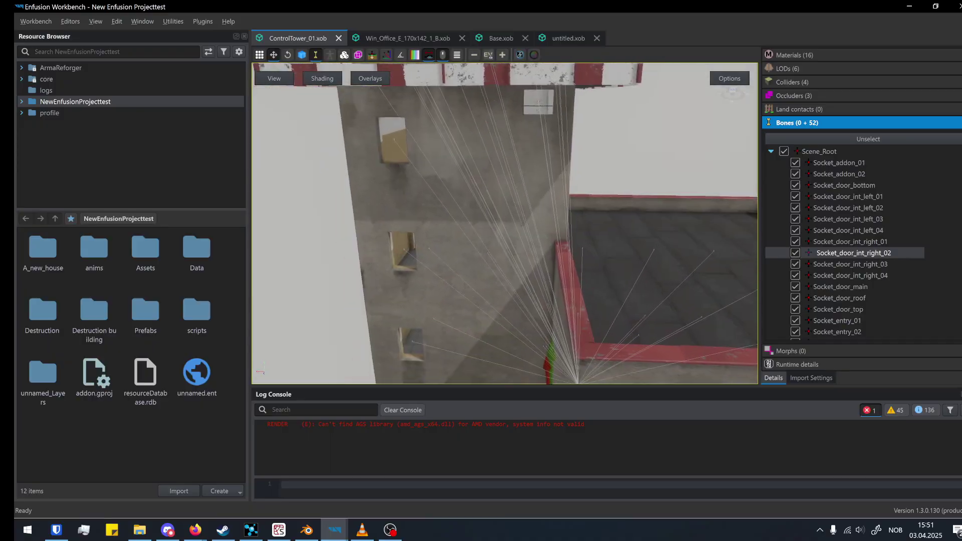
mouse_move(334, 530)
mouse_move(375, 495)
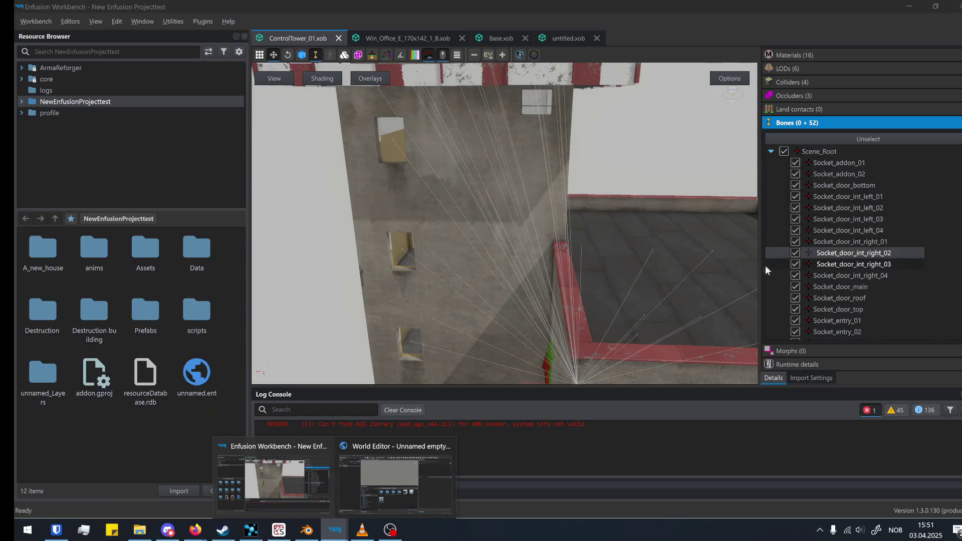
right_click_drag(624, 175, 632, 206)
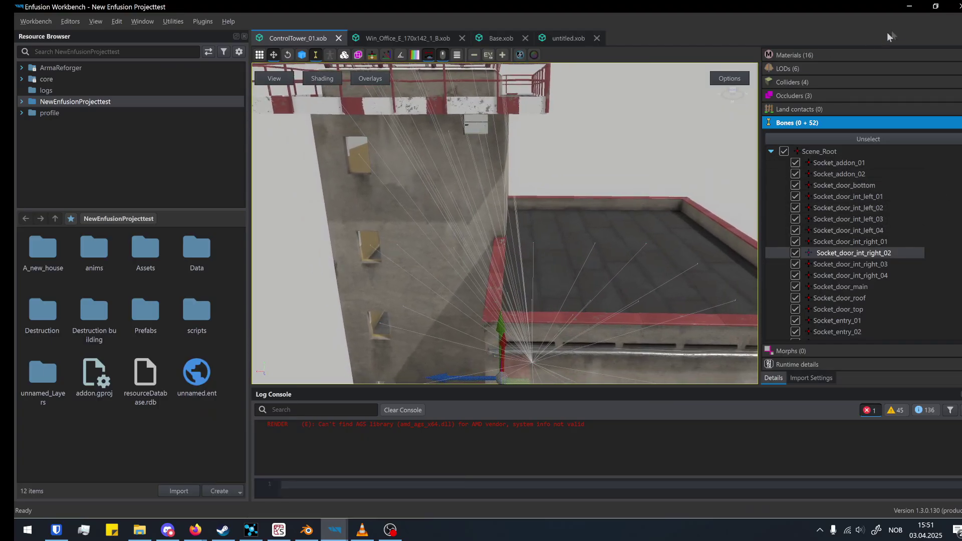
left_click(310, 538)
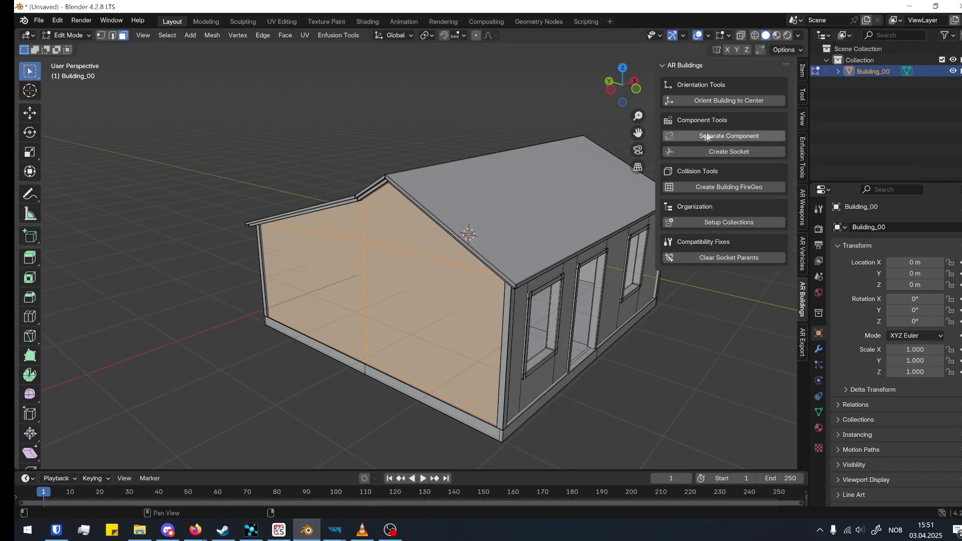
Separate the gable wall as a building component with Snap Socket to Axis enabled
left_click(724, 136)
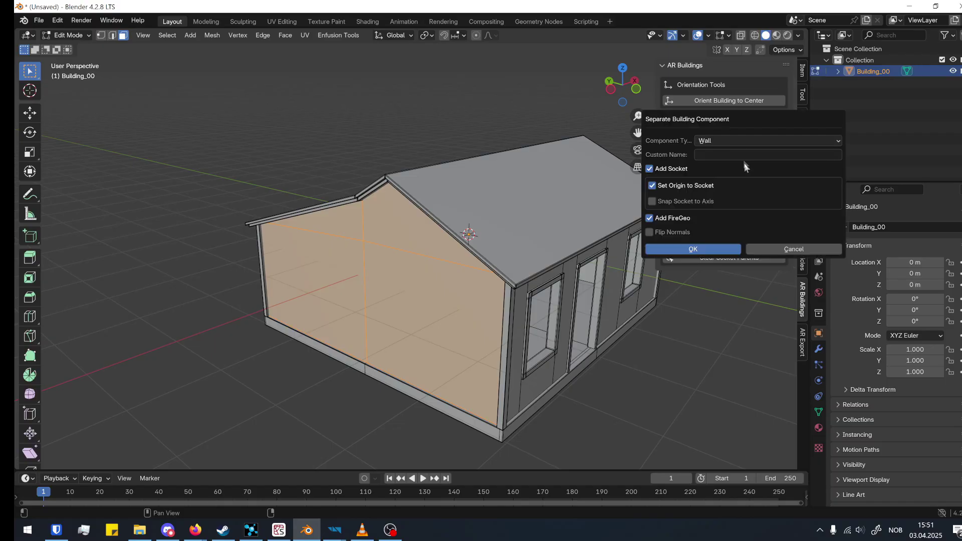
left_click(685, 202)
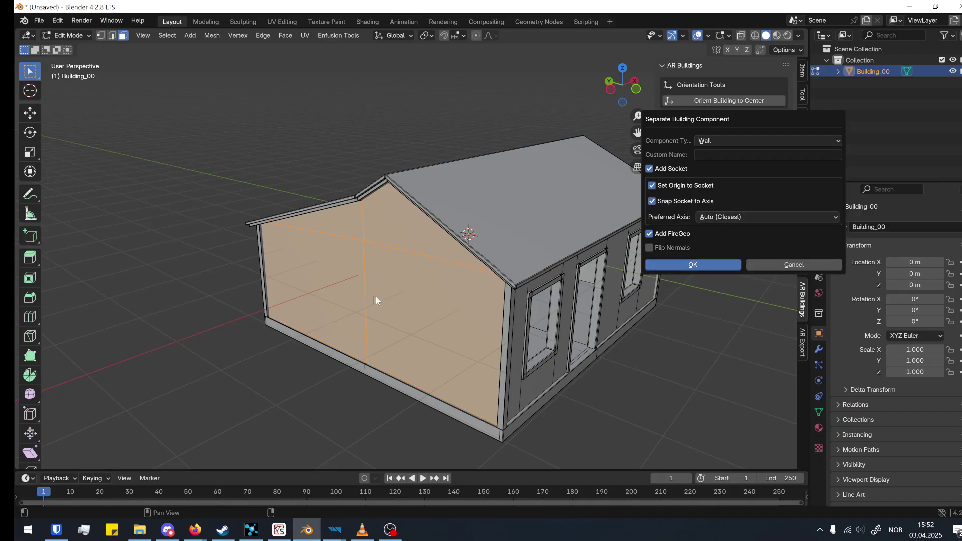
left_click(699, 264)
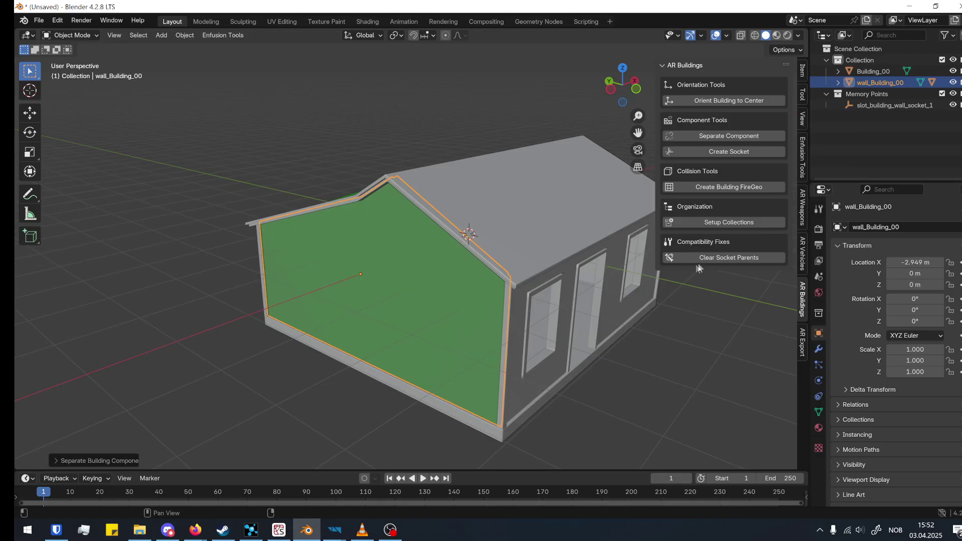
middle_click_drag(305, 362, 448, 187)
middle_click_drag(476, 221, 469, 191)
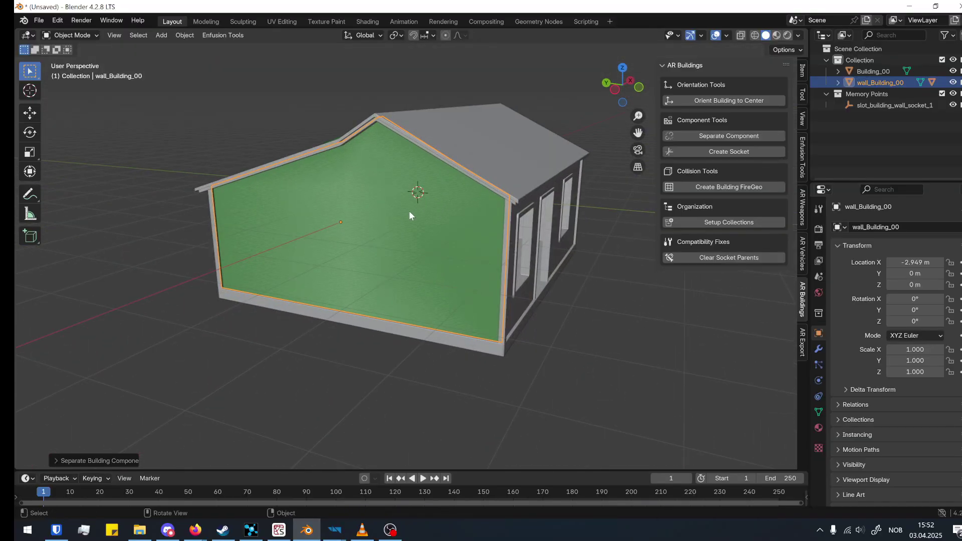
middle_click_drag(410, 216, 398, 209)
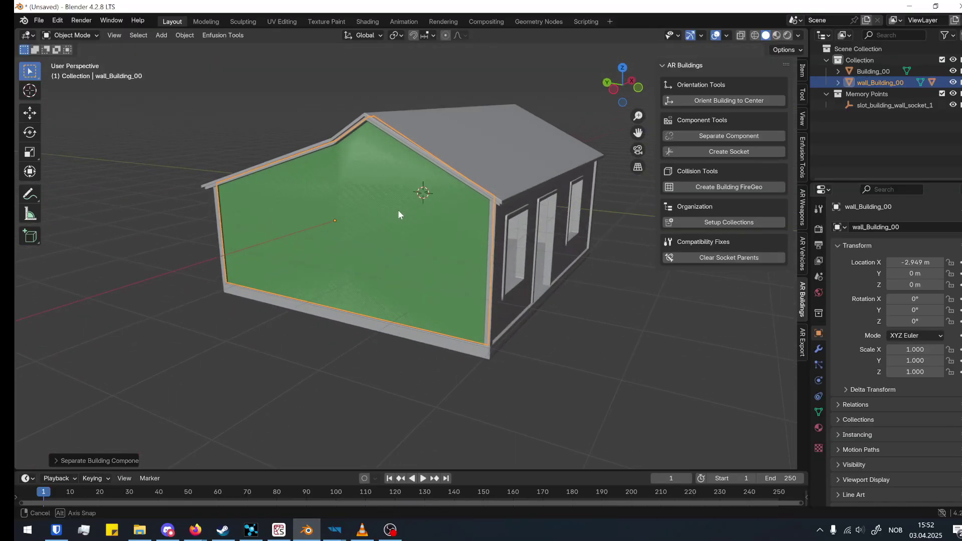
left_click(837, 84)
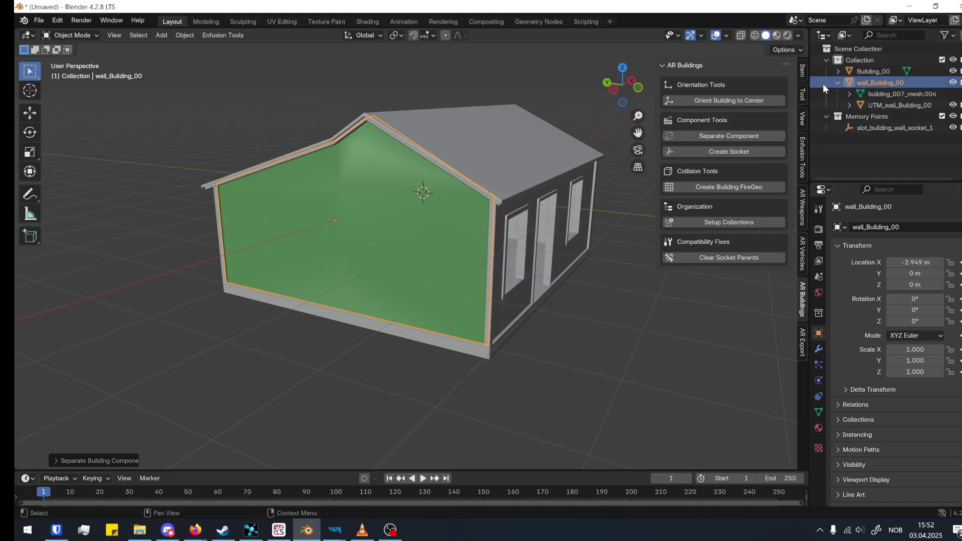
left_click(837, 82)
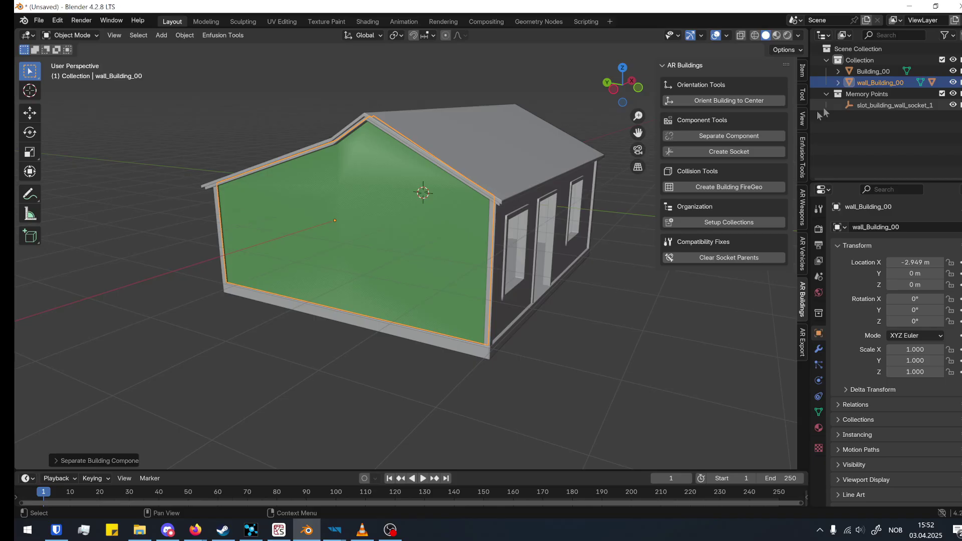
left_click(894, 105)
key("g")
left_click(166, 313)
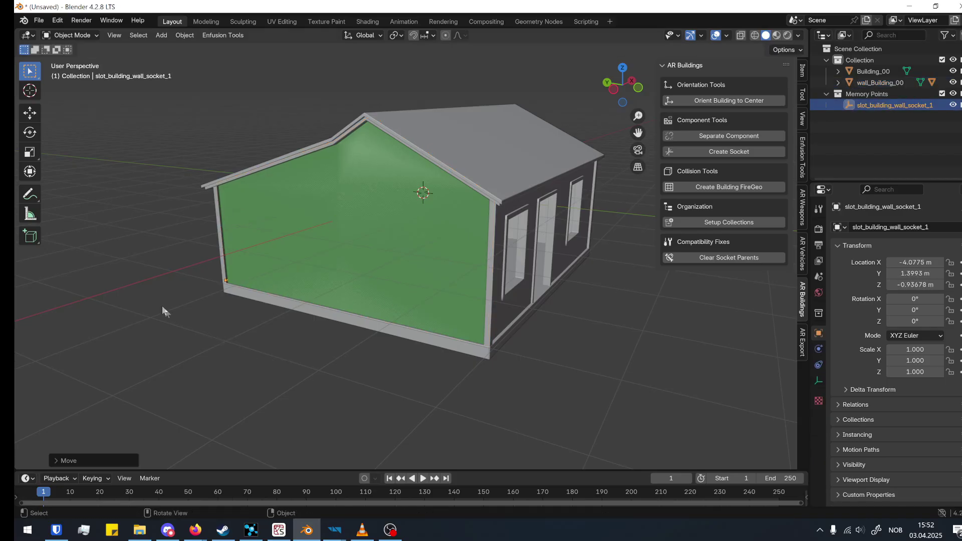
scroll(317, 266, "up", 6)
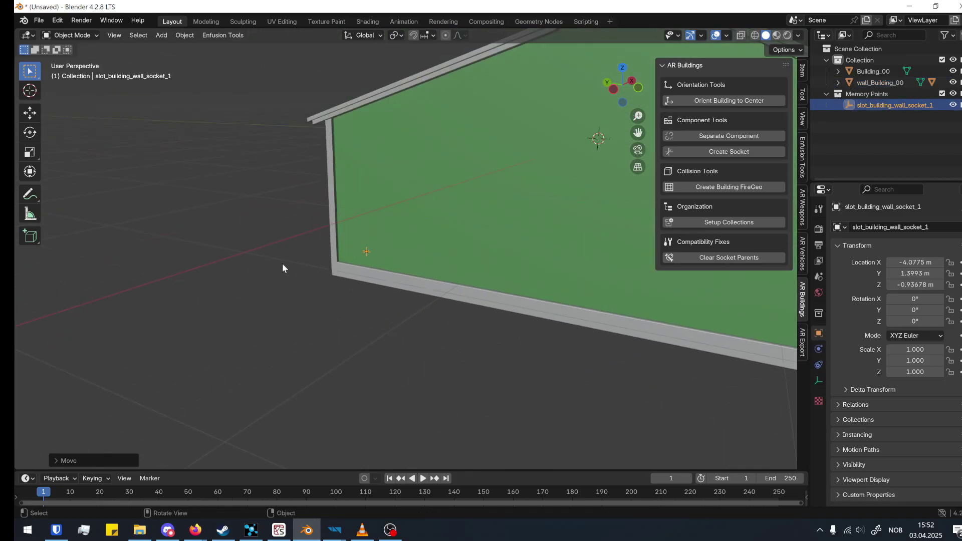
scroll(270, 272, "down", 2)
key("ctrl+z")
middle_click_drag(294, 289, 204, 287, "shift")
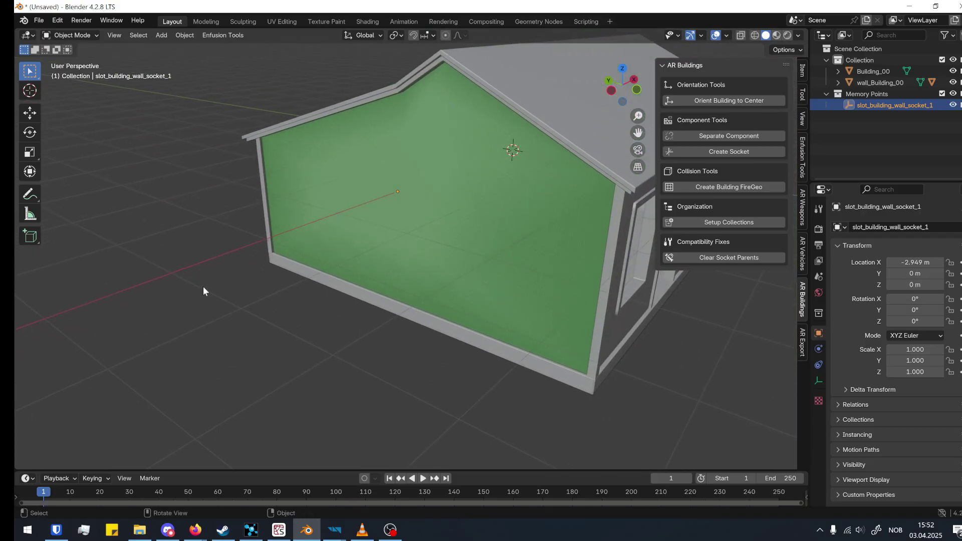
mouse_move(332, 533)
left_click(317, 497)
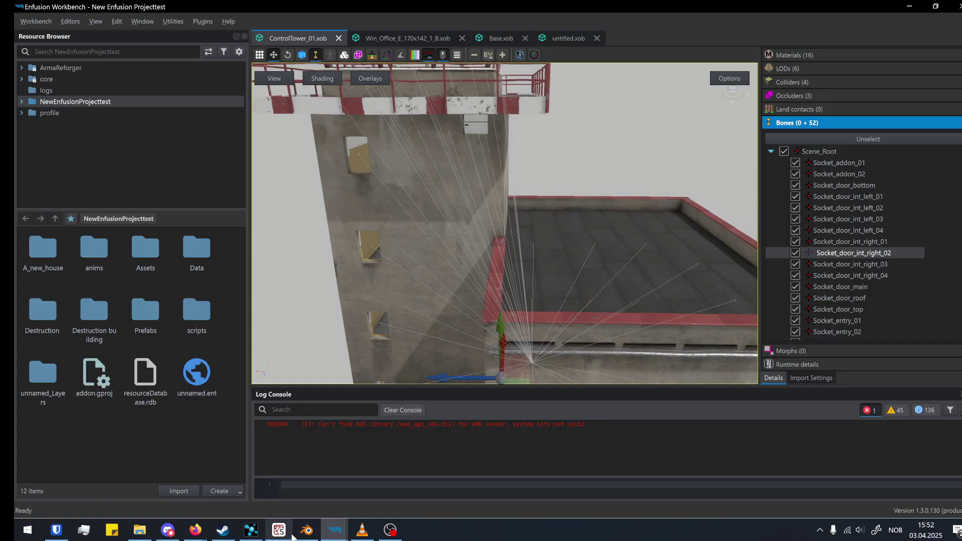
left_click(307, 530)
left_click(859, 106)
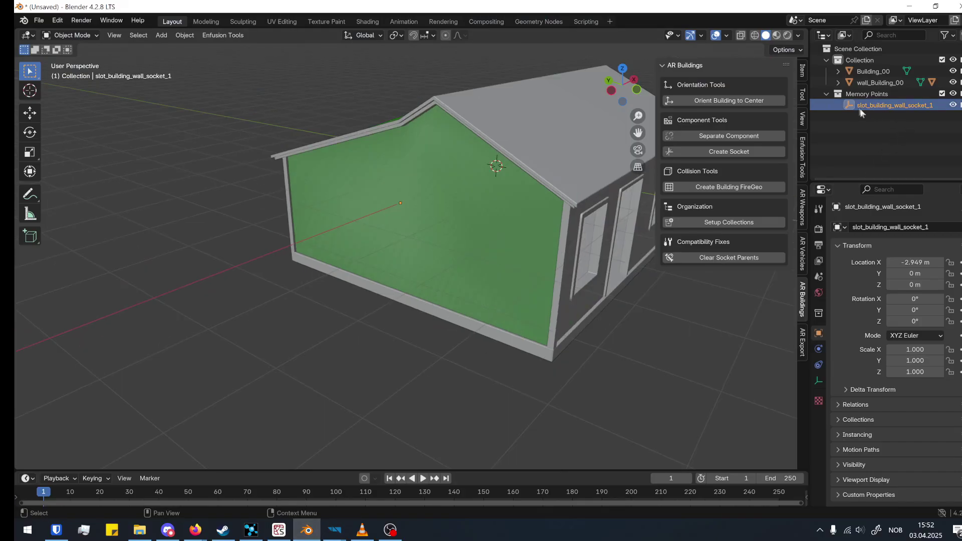
Expand wall_Building_00 and hide its green UTM_wall_Building_00 collision wall
left_click(838, 83)
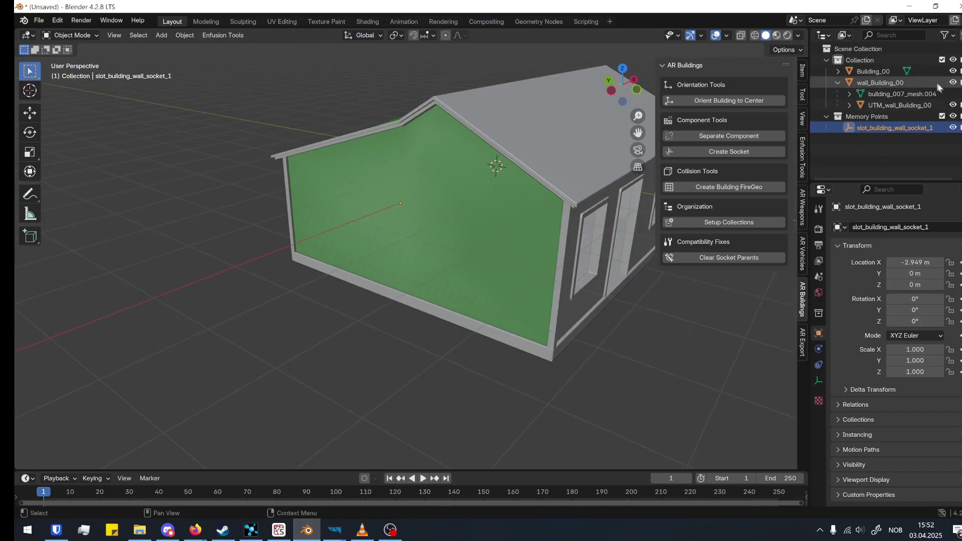
left_click(954, 105)
middle_click_drag(561, 316, 494, 283)
left_click(827, 60)
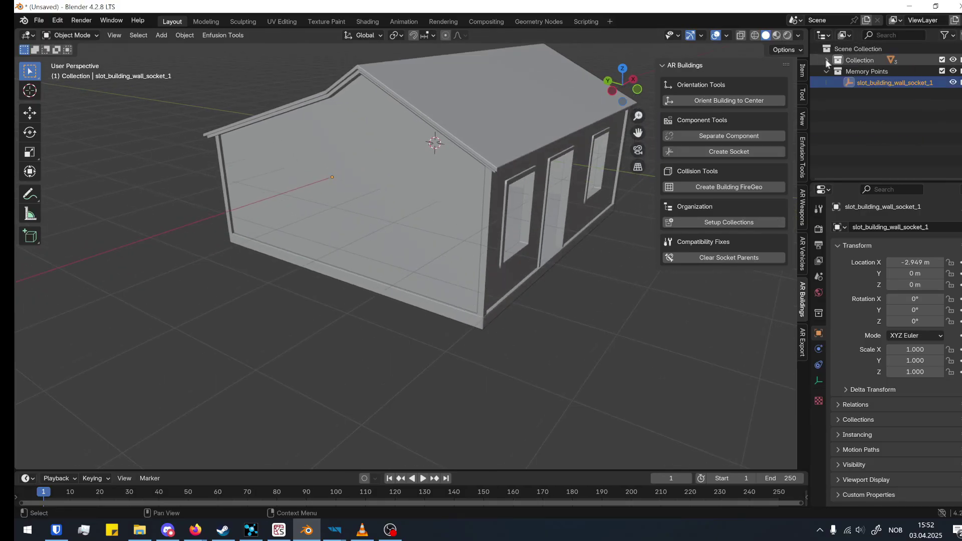
Add a new collection and name it 'Temp delete'
left_click(870, 140)
right_click(862, 120)
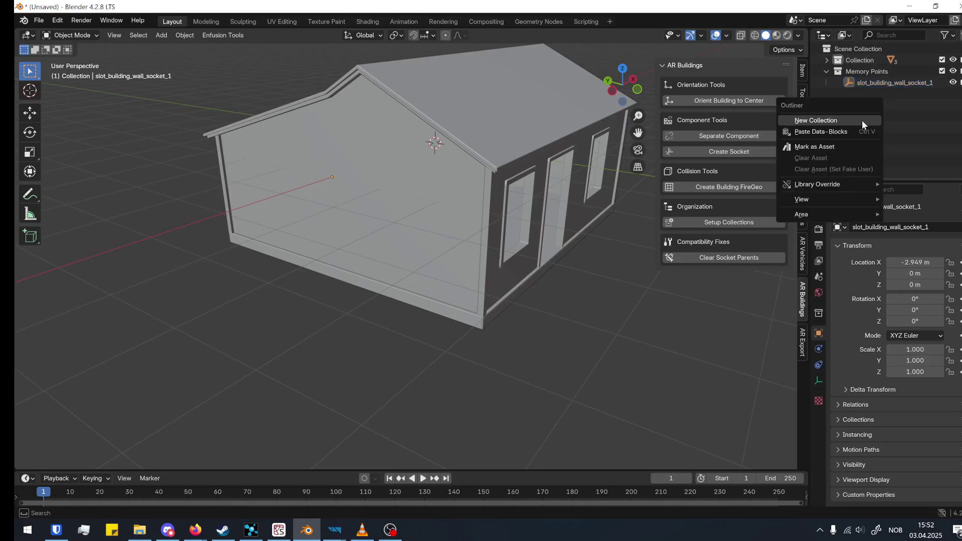
left_click(862, 121)
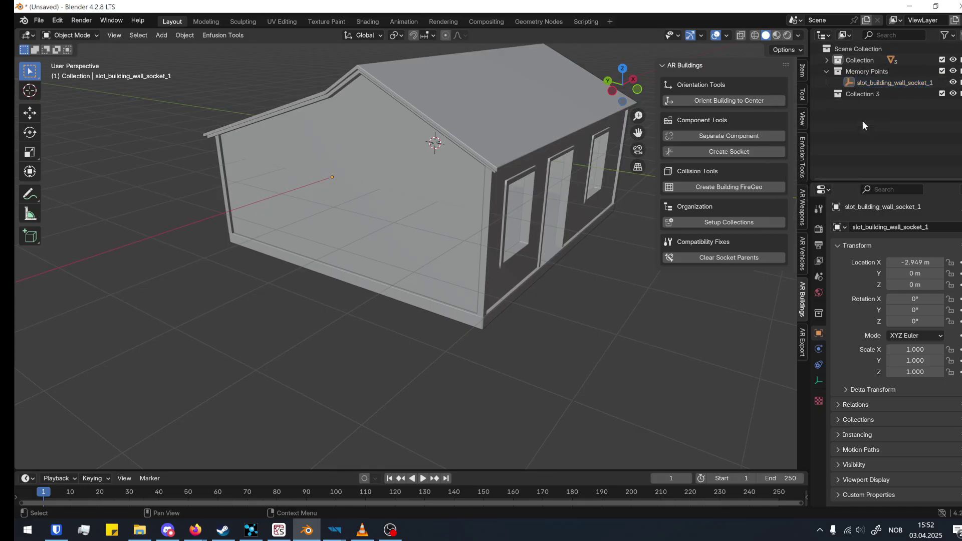
double_click(872, 93)
type("Temp")
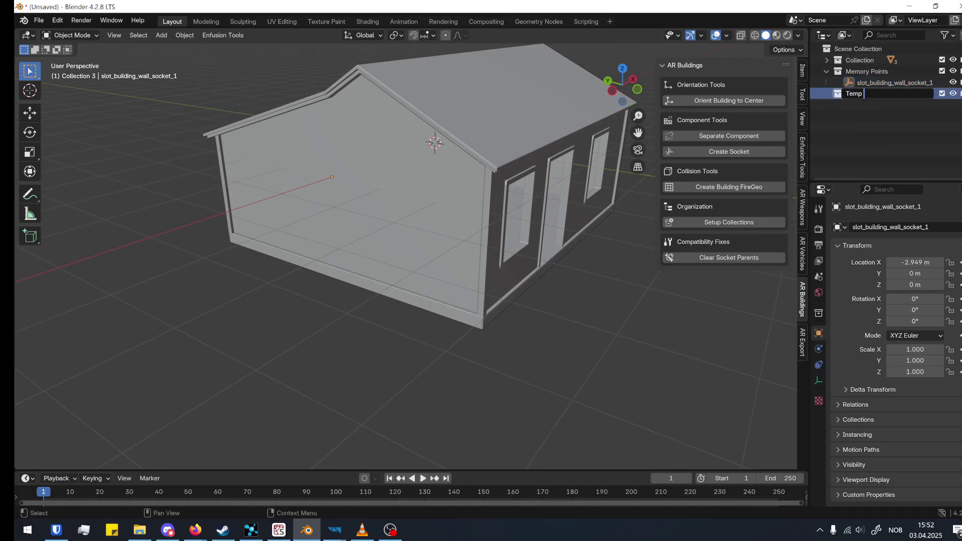
type(" delete")
key("Return")
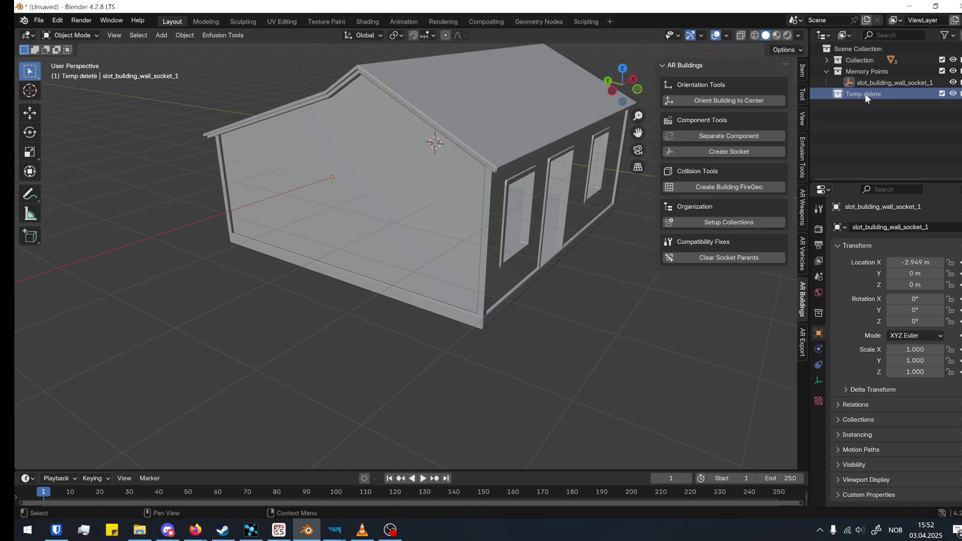
Add a nested collection under Temp delete and rename it 'Walls'
right_click(865, 94)
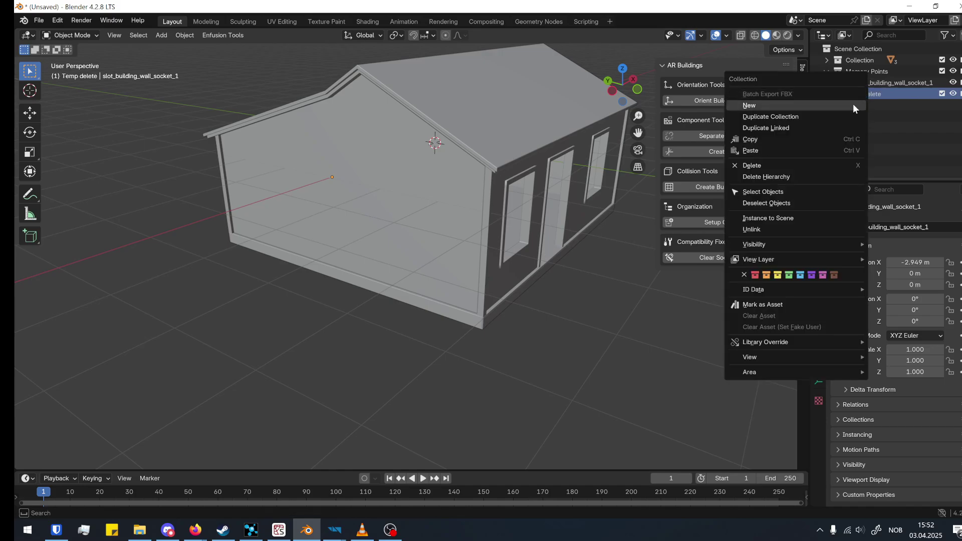
left_click(882, 95)
right_click(867, 88)
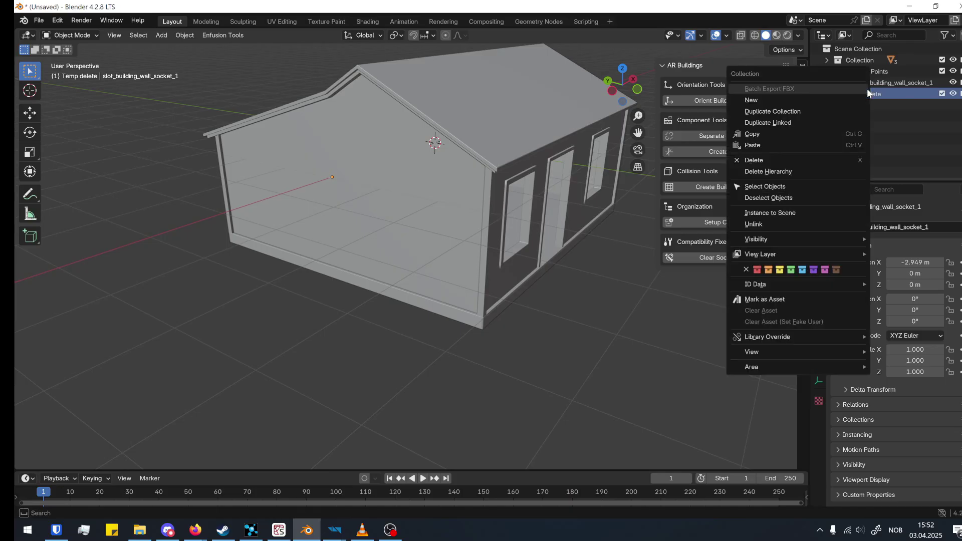
left_click(845, 105)
double_click(897, 106)
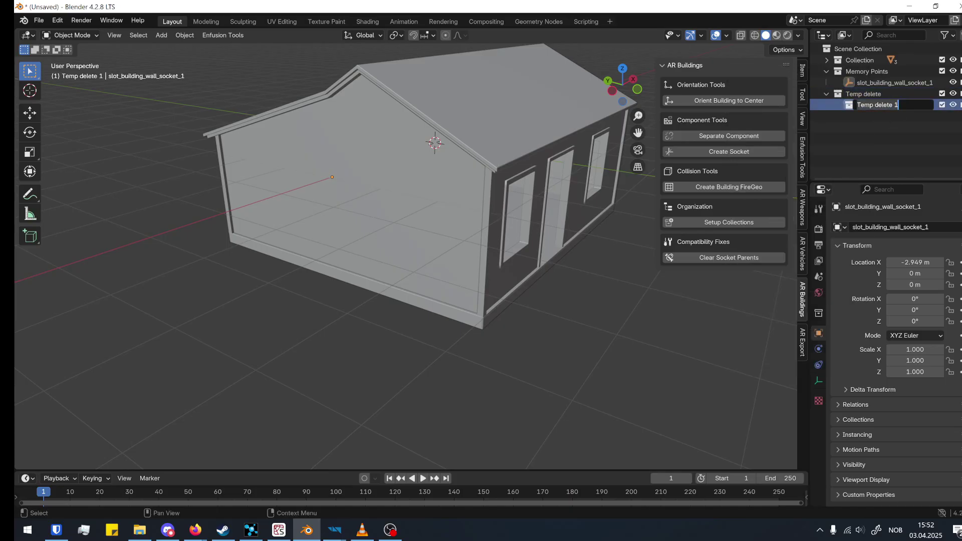
key("ctrl+a")
type("Walls")
key("Return")
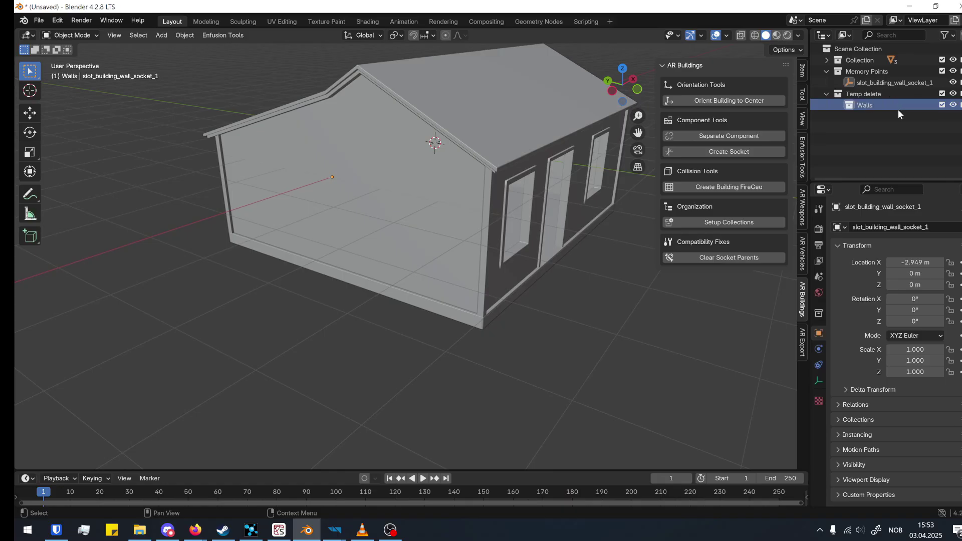
Add a second nested collection under Temp delete named 'Walls_destruct'
left_click(875, 93)
right_click(873, 92)
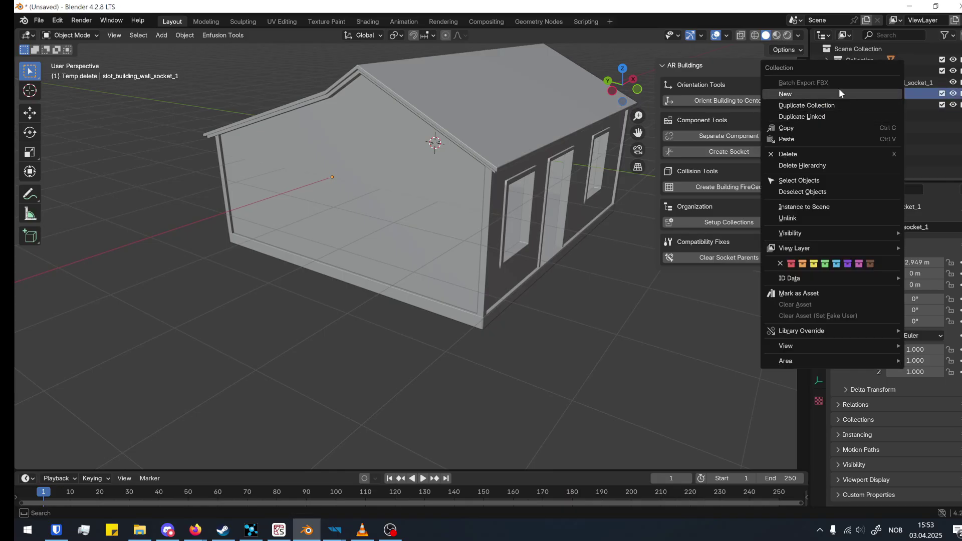
left_click(832, 92)
double_click(877, 116)
type("Walls_destruct")
key("Return")
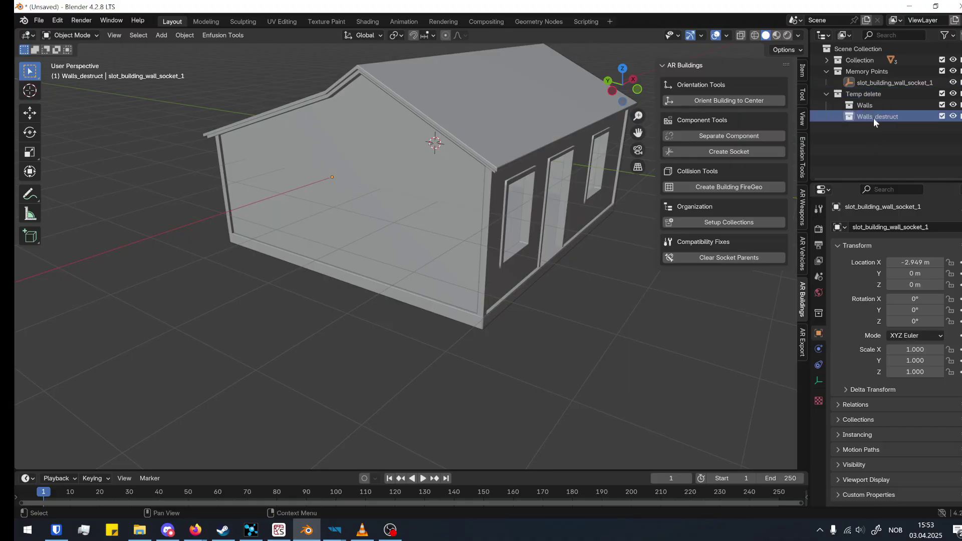
Move the wall and its UTM collision object into the Temp delete > Walls collection
left_click(826, 60)
left_click(897, 105)
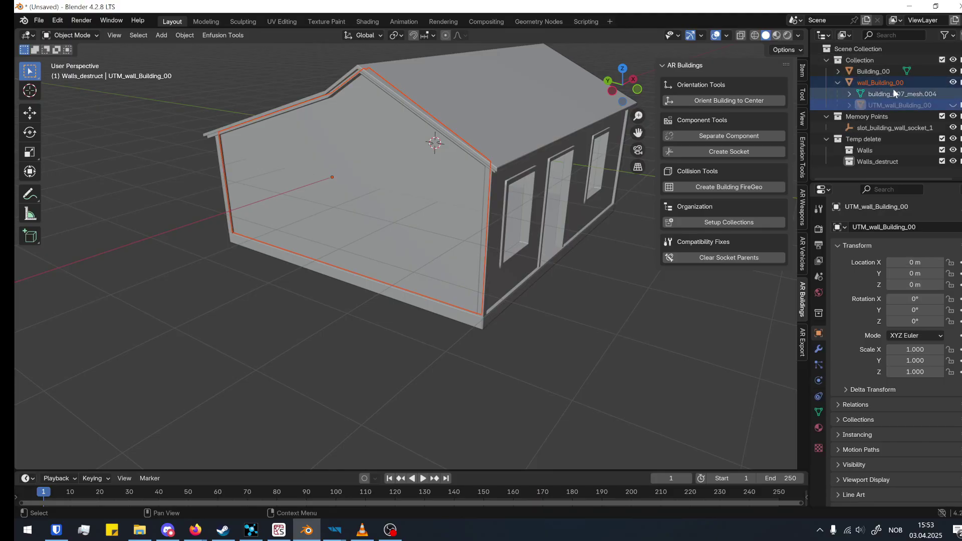
key("m")
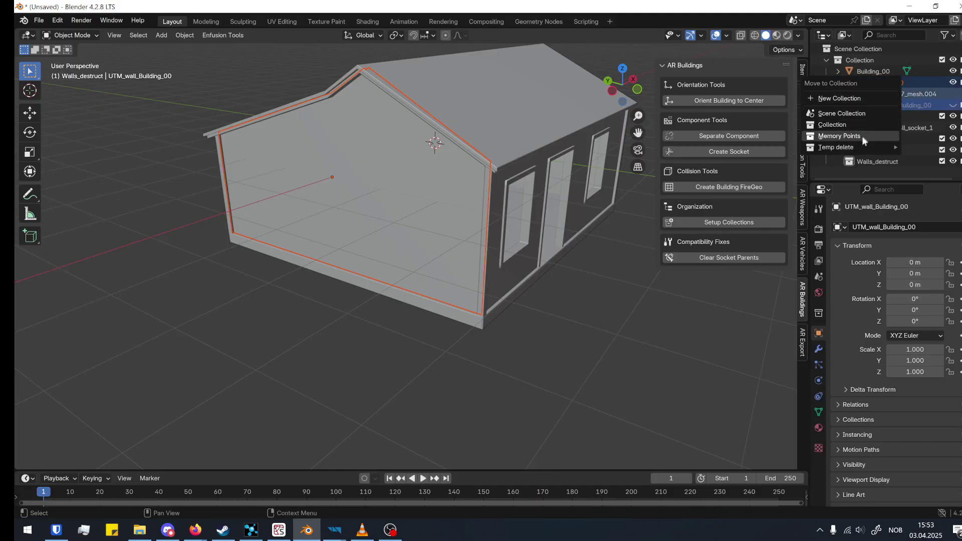
mouse_move(867, 143)
left_click(746, 173)
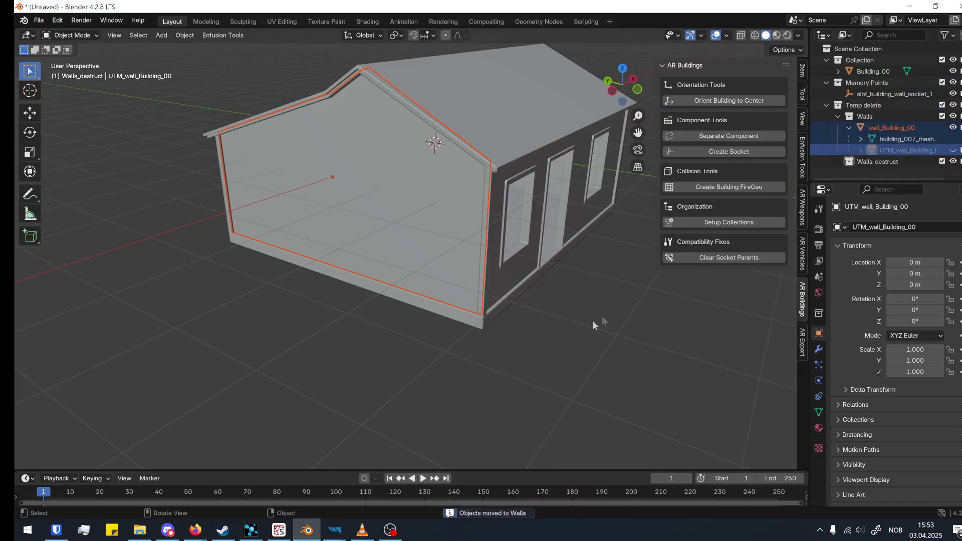
Hide Building_00 with H and select the remaining wall_Building_00
middle_click_drag(557, 285, 537, 232)
middle_click_drag(539, 141, 560, 179)
left_click(505, 133)
key("h")
left_click(451, 195)
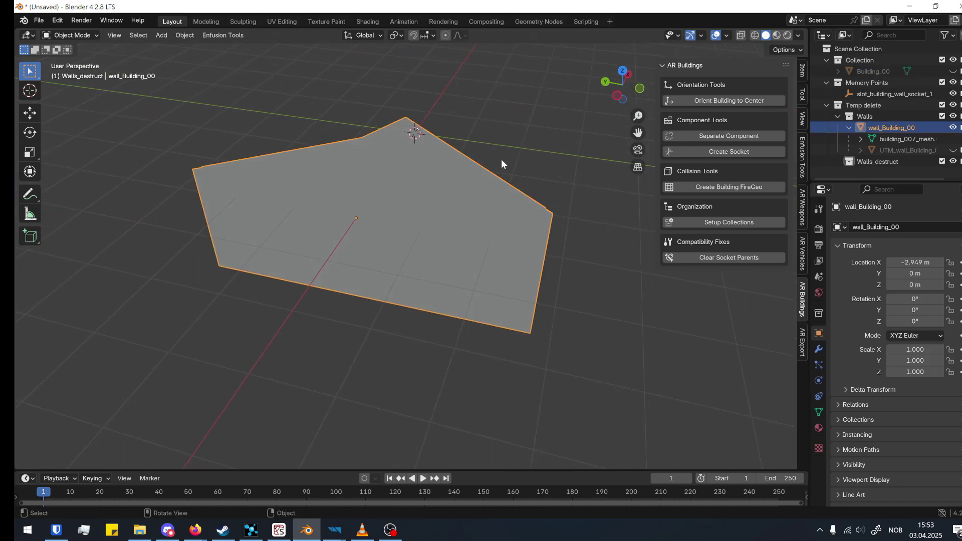
Look through the Object menu while orbiting around the wall
middle_click_drag(501, 159, 509, 139)
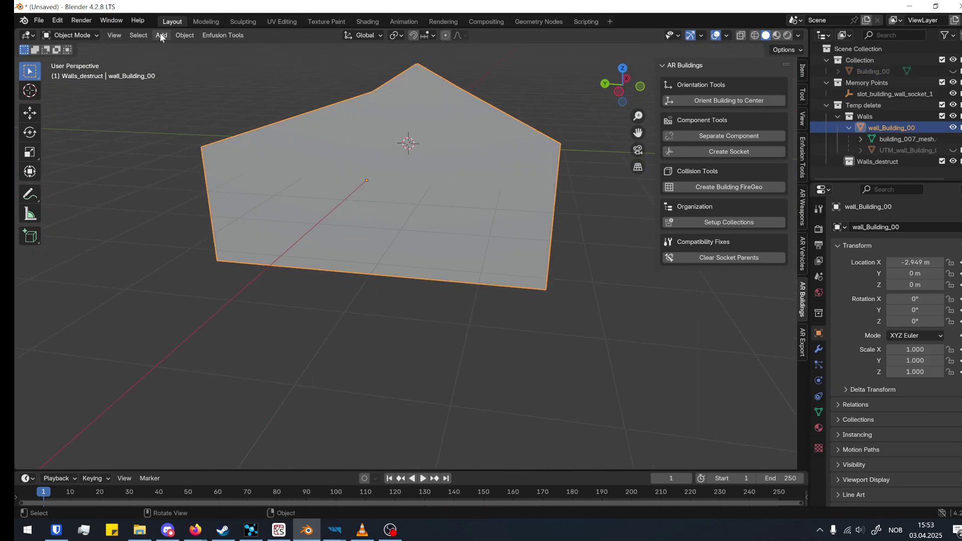
left_click(185, 35)
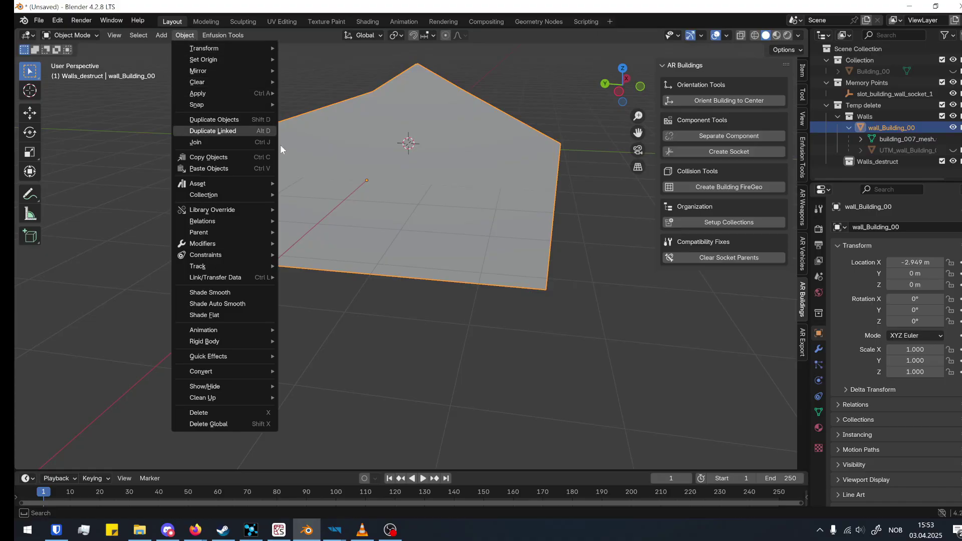
mouse_move(242, 356)
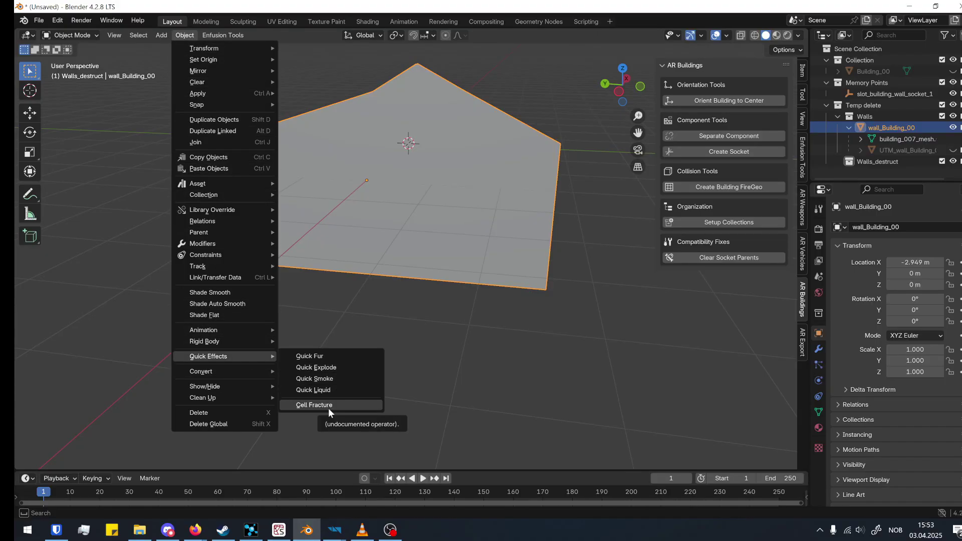
middle_click_drag(516, 254, 383, 154)
Enter Edit Mode on the wall and try selecting its wall and roof faces
key("Tab")
left_click(383, 155)
left_click(444, 187)
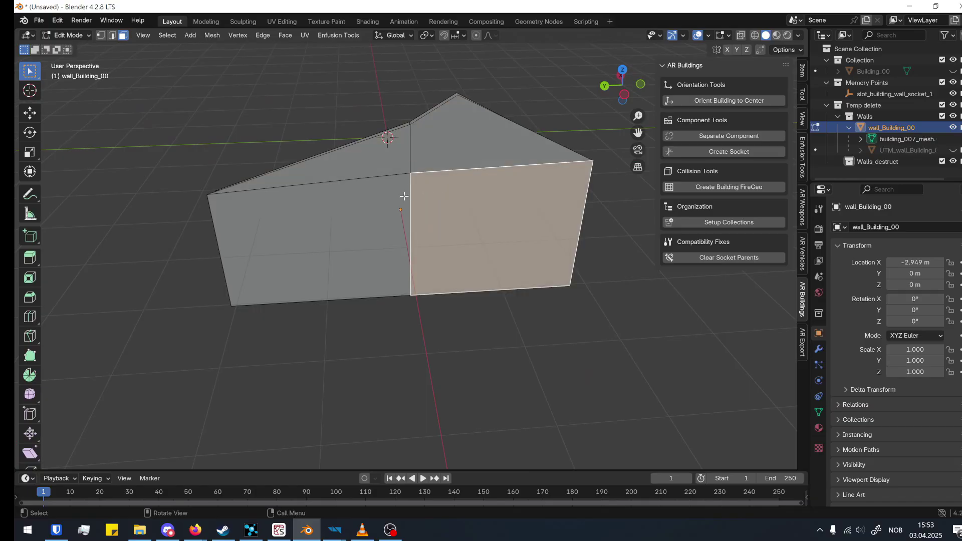
left_click(377, 180, "shift")
left_click(401, 153, "shift")
left_click(457, 166, "shift")
left_click(451, 195)
middle_click_drag(451, 195, 389, 175)
key("Tab")
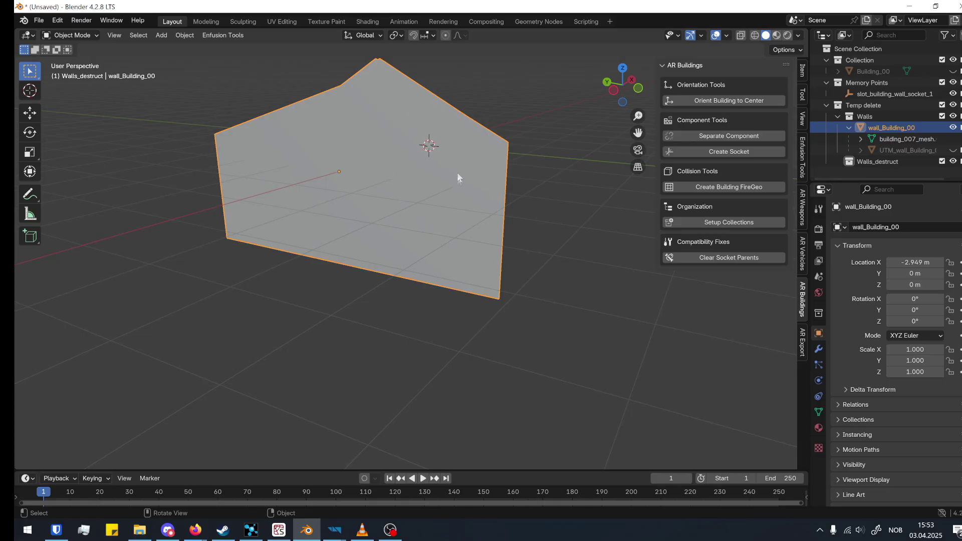
Toggle back into Edit Mode and select all of the wall's faces
middle_click_drag(304, 170, 332, 185)
key("Tab")
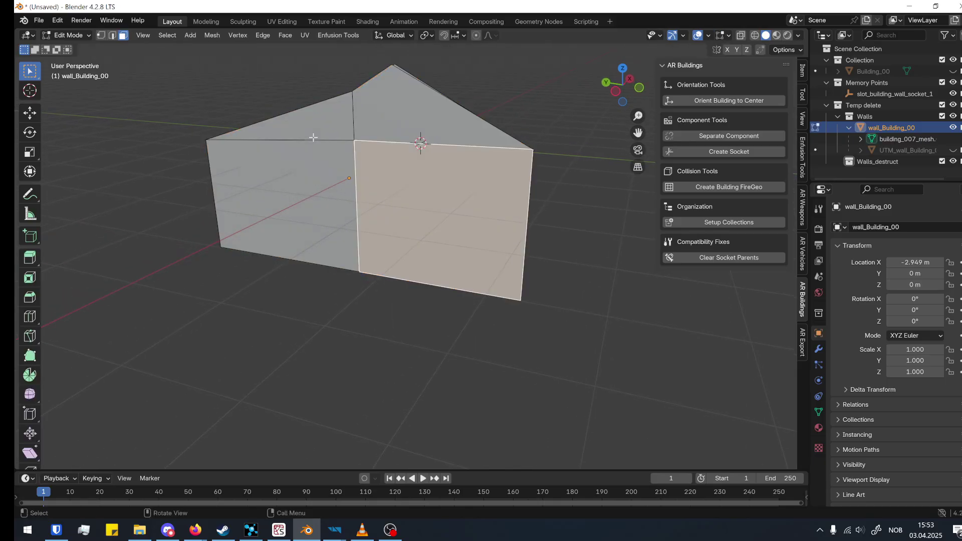
key("Tab")
right_click(334, 146)
mouse_move(334, 146)
key("Tab")
key("a")
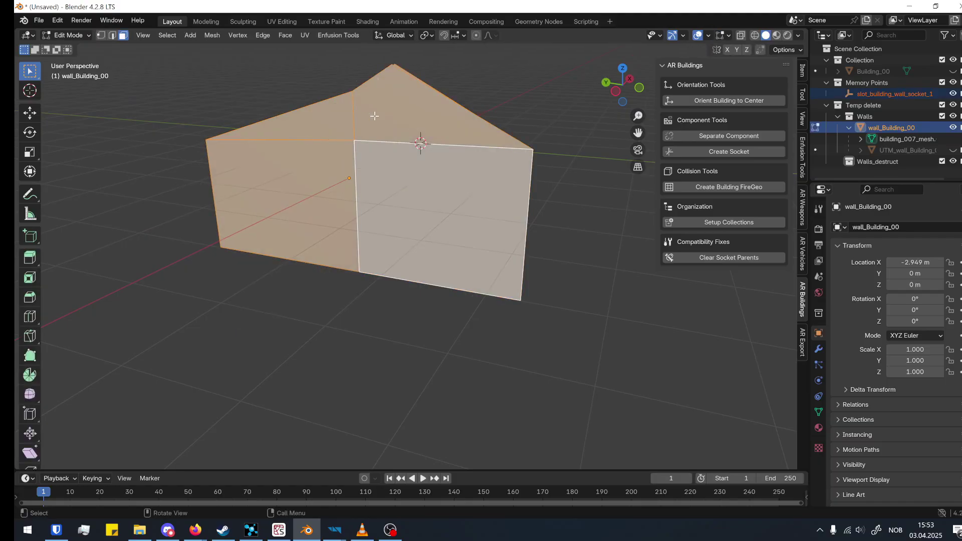
key("Tab")
key("Tab")
Subdivide the wall faces with 4 cuts and return to Object Mode
right_click(371, 135)
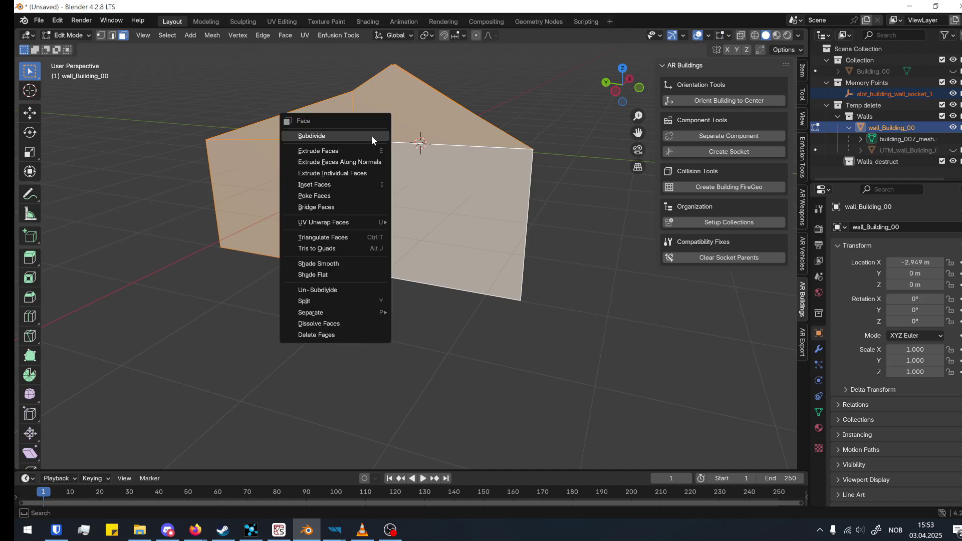
left_click(371, 135)
left_click(53, 461)
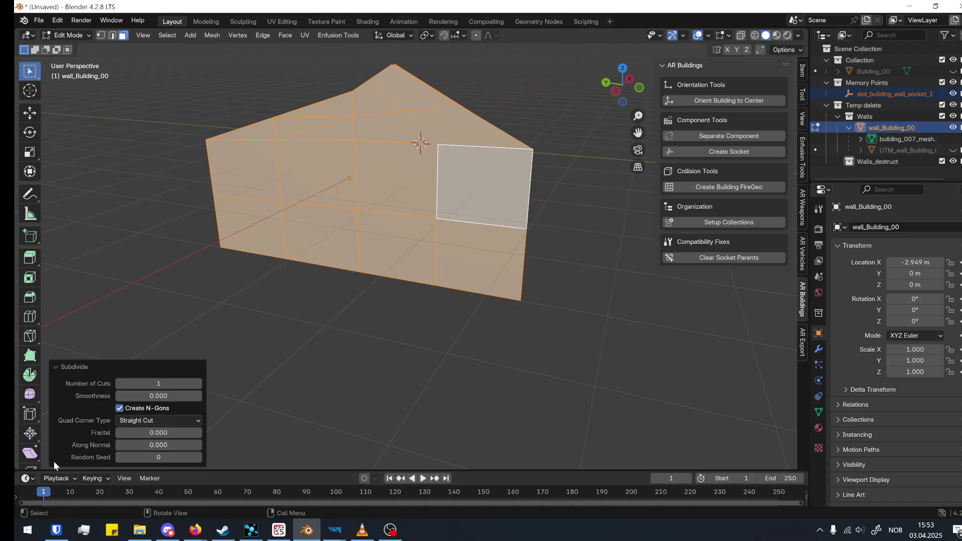
left_click_drag(159, 383, 183, 384)
left_click(322, 337)
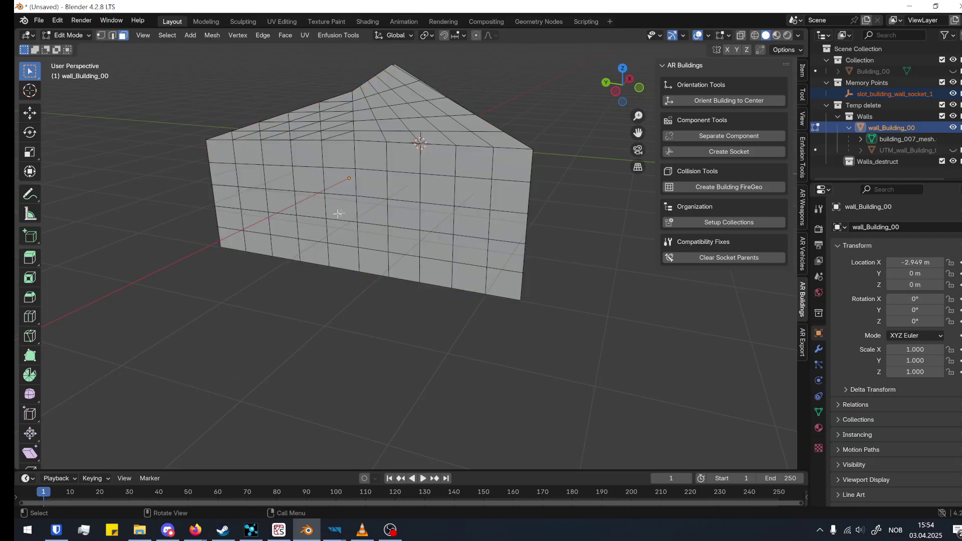
key("Tab")
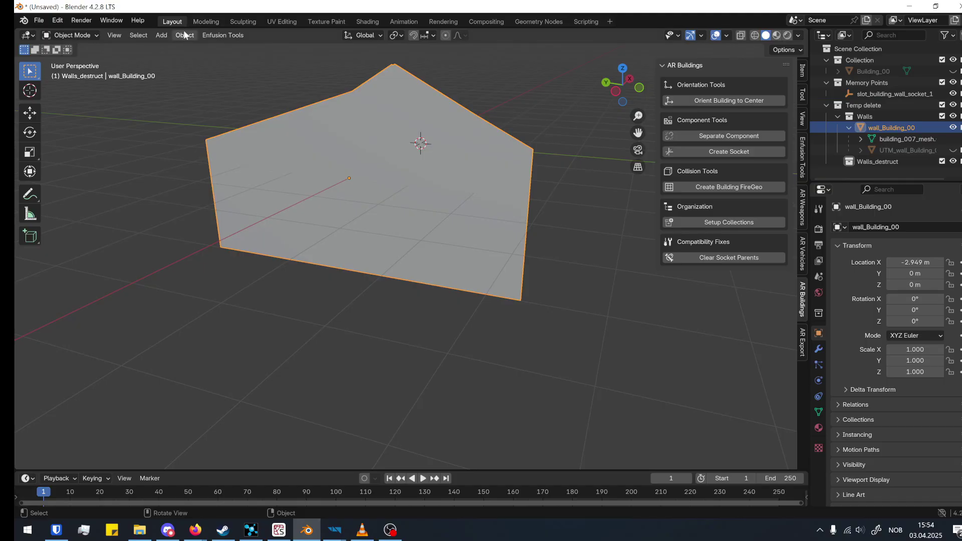
Run Object > Quick Effects > Cell Fracture on the wall with increased noise
left_click(184, 36)
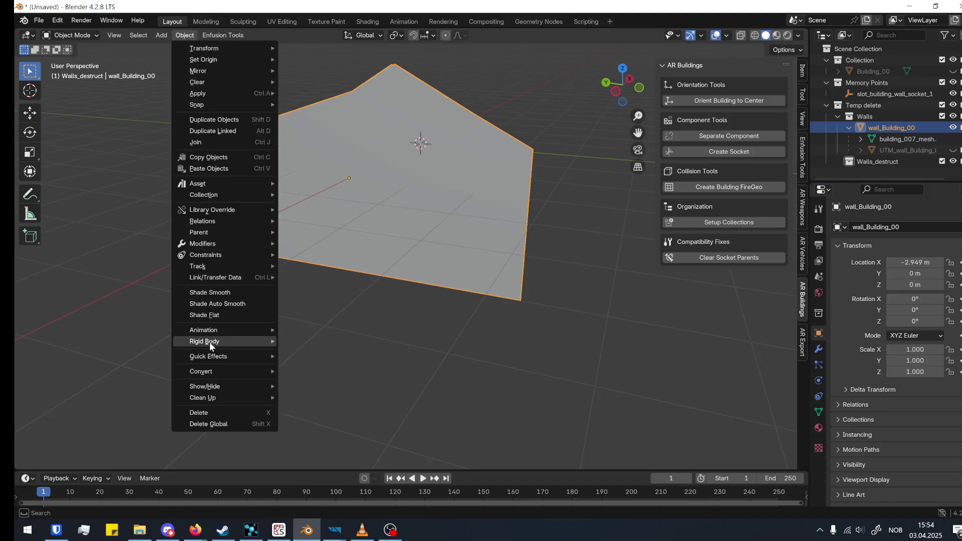
mouse_move(211, 356)
left_click(322, 404)
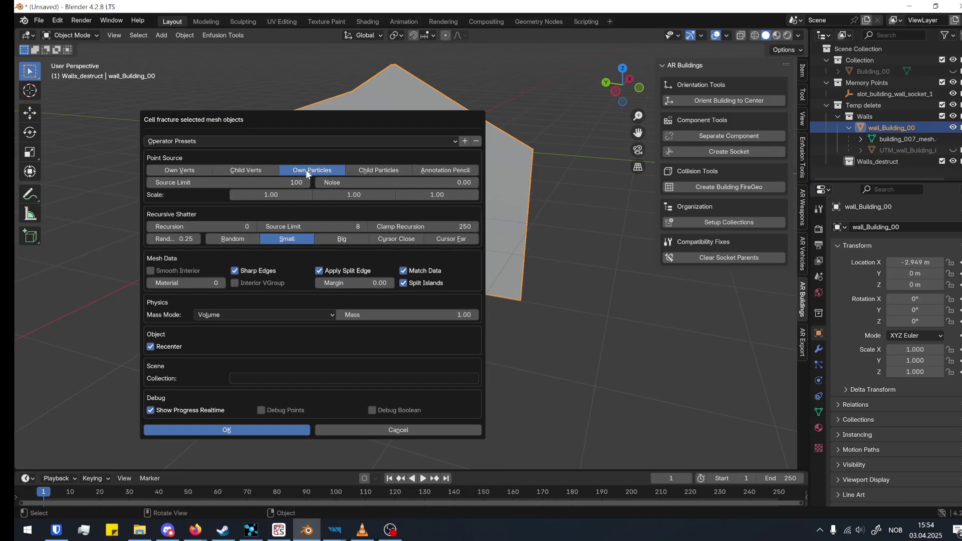
left_click_drag(349, 181, 381, 182)
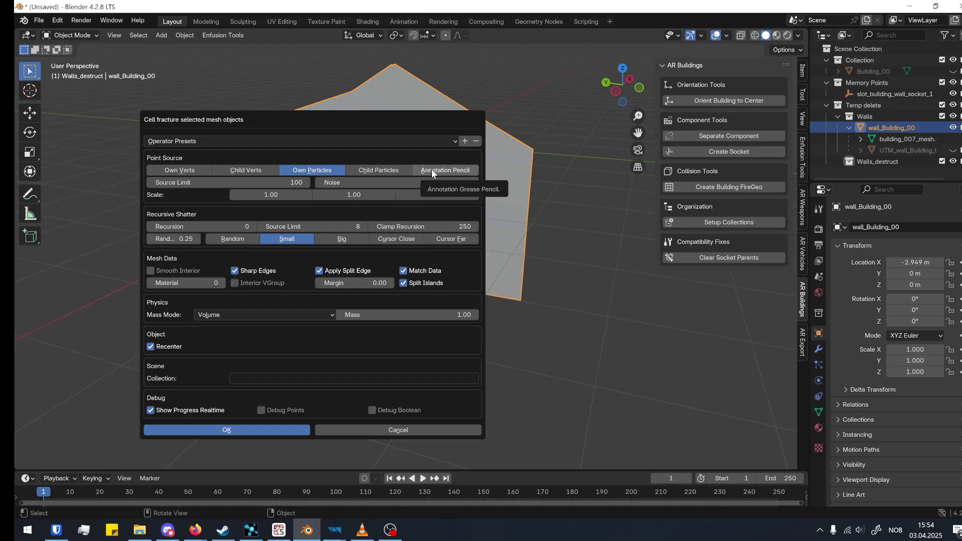
left_click(251, 428)
middle_click_drag(344, 155, 604, 178)
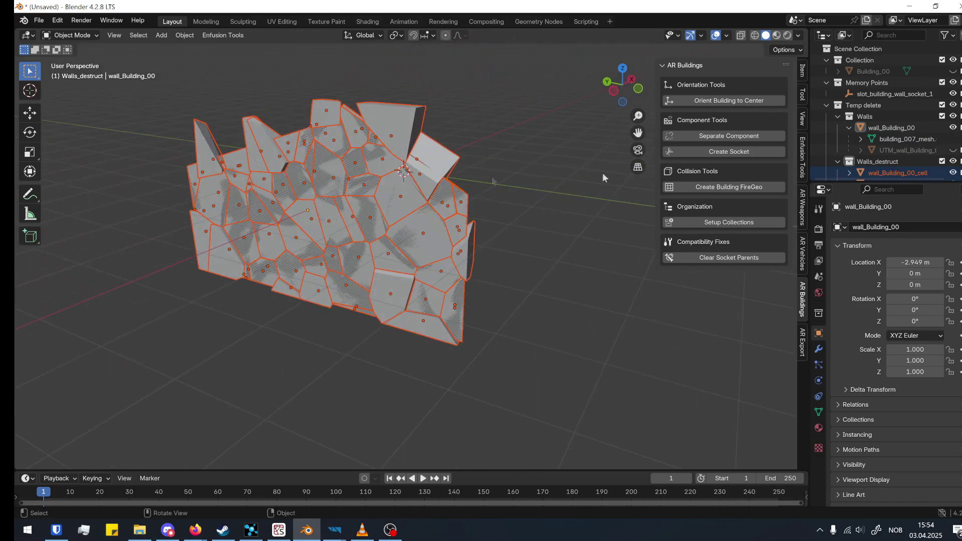
Hide the intact wall_Building_00 to expose the broken wall
scroll(936, 145, "down", 2)
scroll(936, 145, "down", 2)
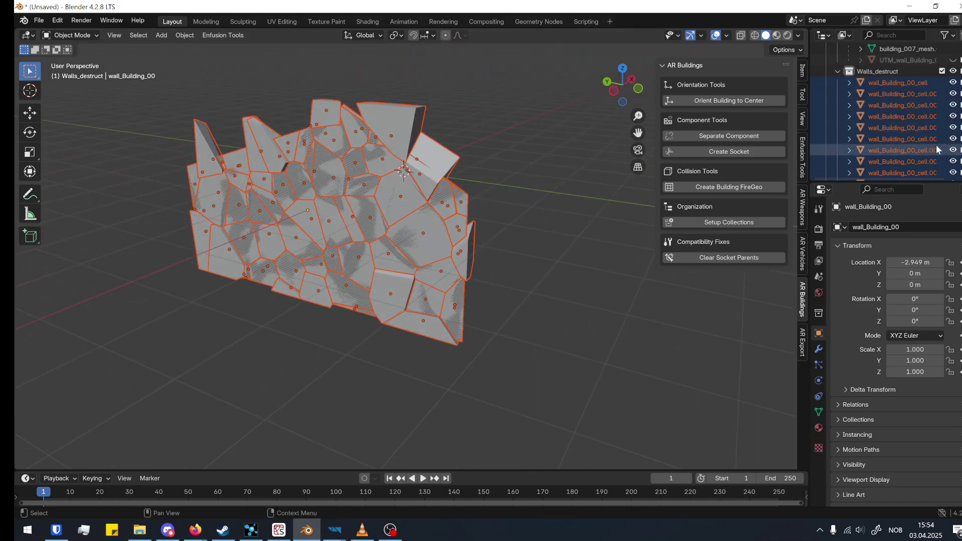
middle_click_drag(376, 195, 471, 170)
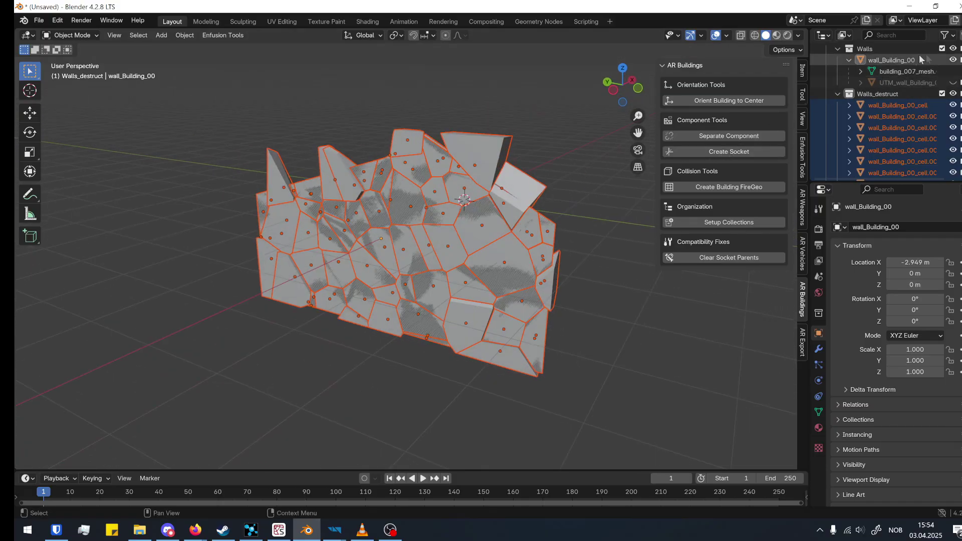
left_click(954, 60)
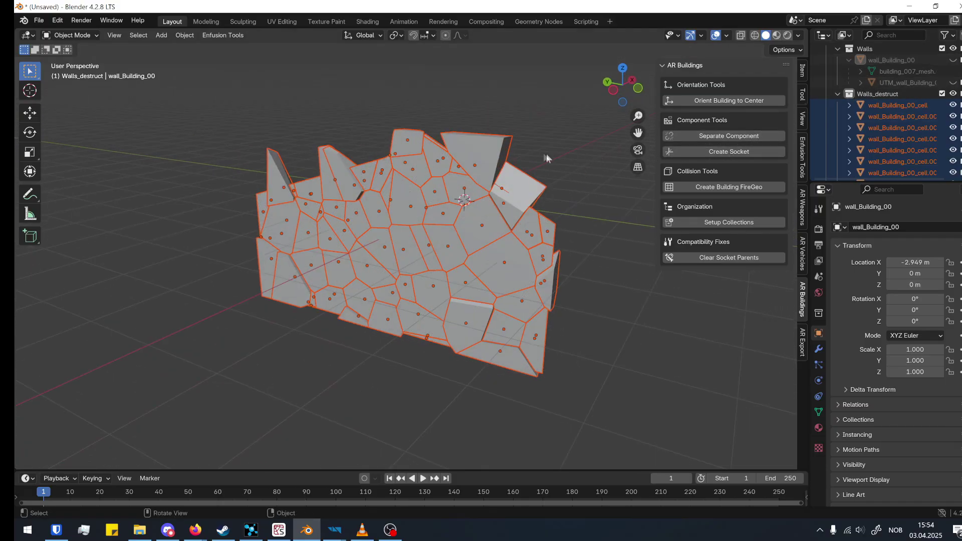
Delete two fracture pieces from the top edge and one from the right edge
middle_click_drag(552, 154, 602, 146)
left_click(552, 119)
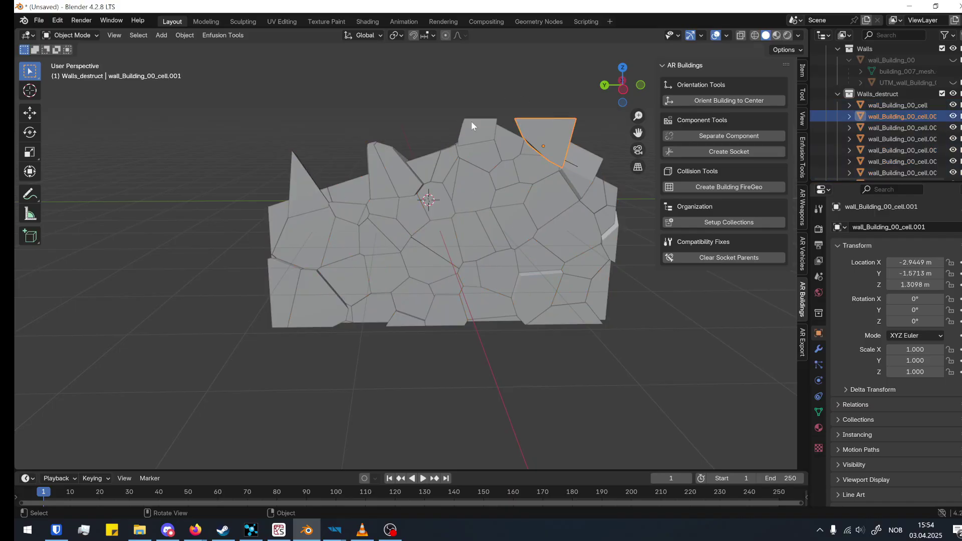
mouse_move(458, 149)
middle_mouse_down()
mouse_move(438, 144)
mouse_move(461, 152)
middle_mouse_up()
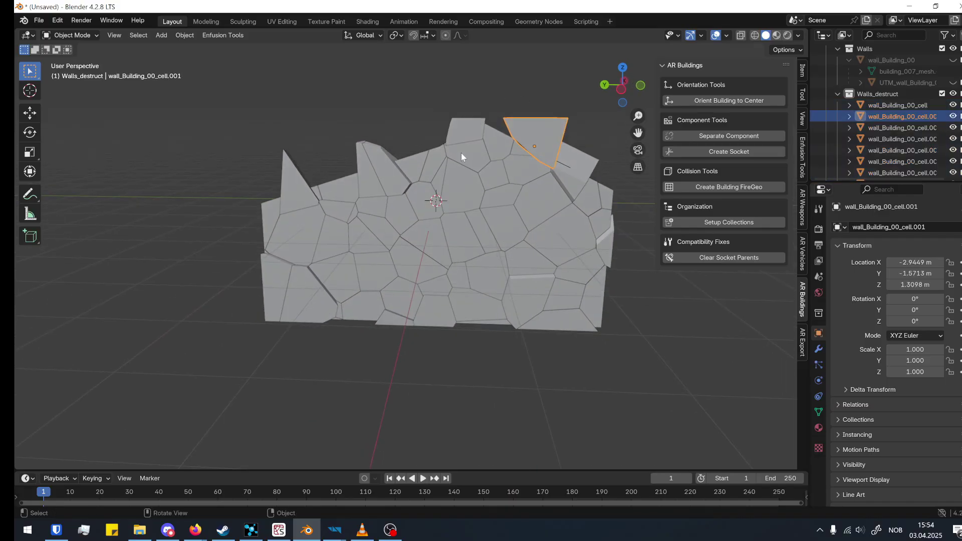
key("Delete")
left_click(570, 149)
key("Delete")
left_click(606, 232)
key("Delete")
key("Delete")
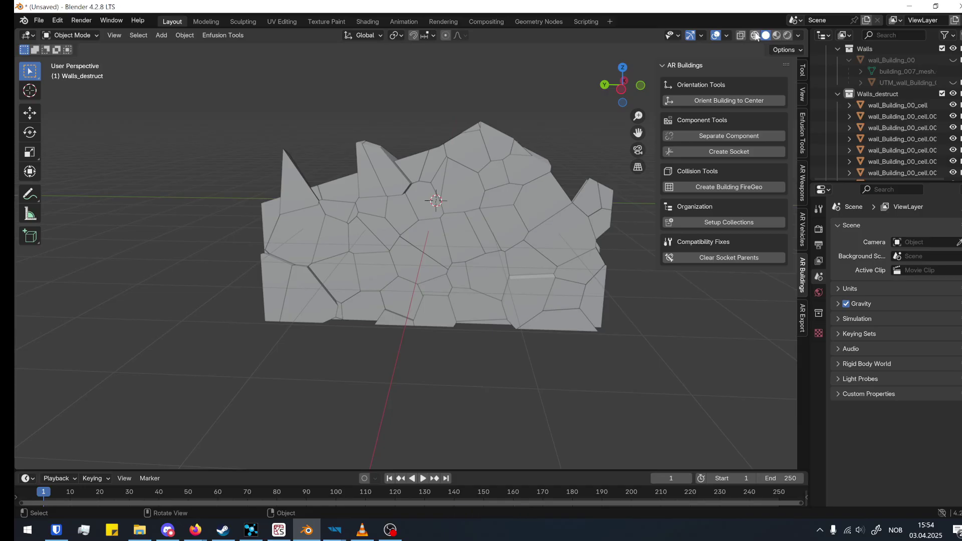
Switch to wireframe shading and delete three wall pieces near the centre
left_click(754, 35)
left_click_drag(475, 208, 432, 230)
scroll(482, 209, "up", 4)
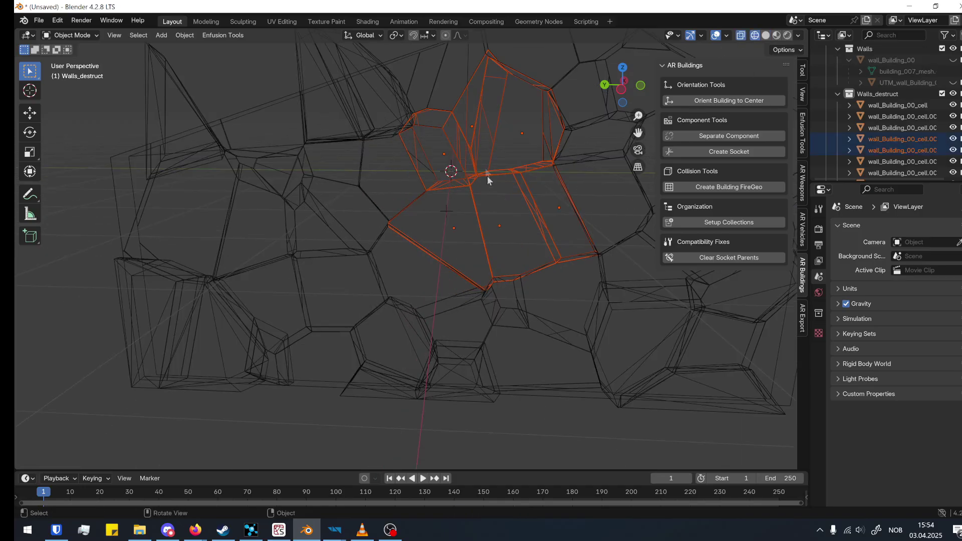
key("Delete")
scroll(515, 188, "down", 3)
scroll(518, 197, "up", 3)
left_click(407, 218)
key("Delete")
Delete further pieces at the wall's centre, upper right, upper left and right side
middle_click_drag(408, 218, 474, 212)
left_click_drag(477, 221, 536, 189)
left_click(534, 140, "shift")
key("Delete")
left_click(429, 233)
left_click(315, 98)
key("Delete")
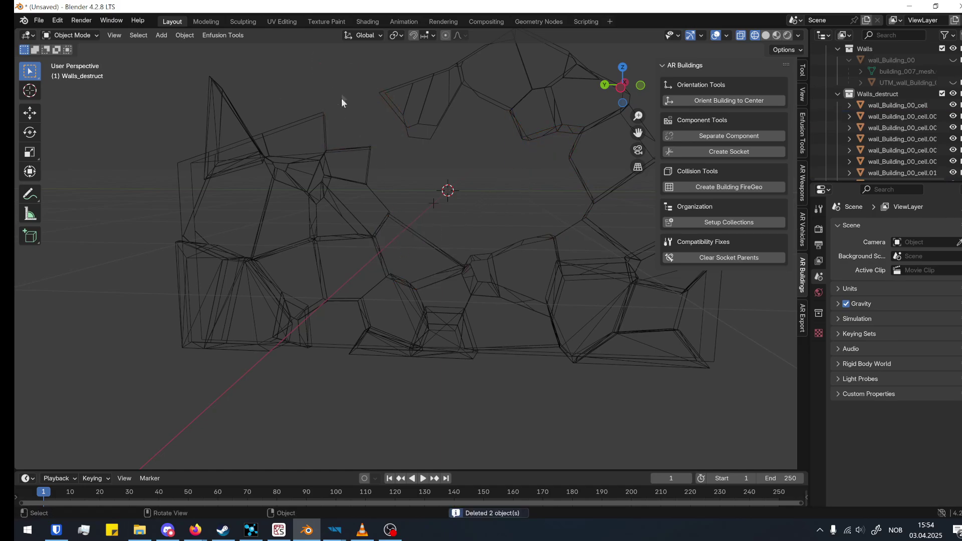
left_click(357, 167)
key("Delete")
Remove the upper-left triangular piece, an upper piece and the small spike-shaped piece
left_click(210, 100)
key("Delete")
left_click(289, 125)
key("Delete")
left_click(260, 150)
key("Delete")
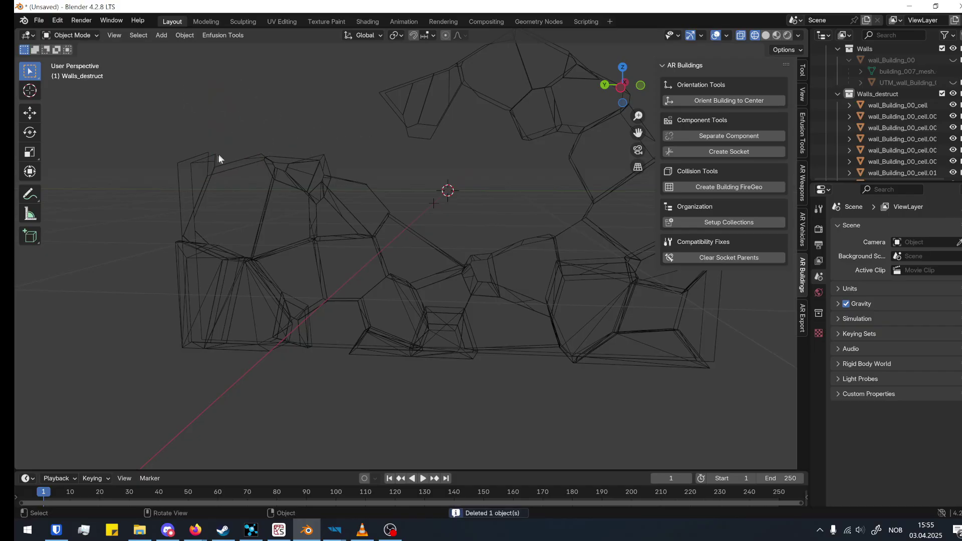
Check the wall in solid shading, then delete two more pieces in wireframe
key("shift+z")
mouse_move(441, 201)
middle_mouse_down()
mouse_move(467, 212)
mouse_move(442, 201)
mouse_move(458, 204)
mouse_move(415, 258)
middle_mouse_up()
left_click(754, 35)
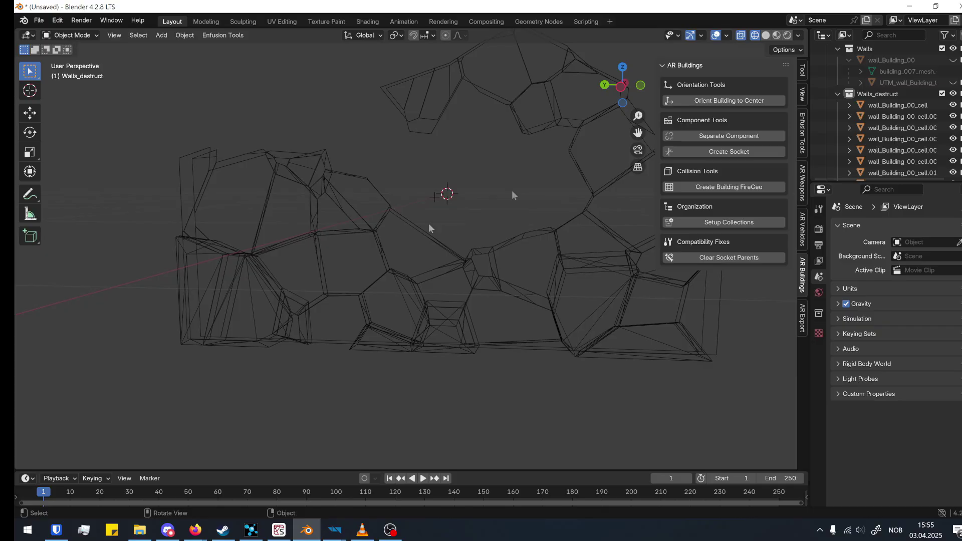
left_click(474, 258)
key("Delete")
left_click_drag(456, 233, 430, 245)
key("Delete")
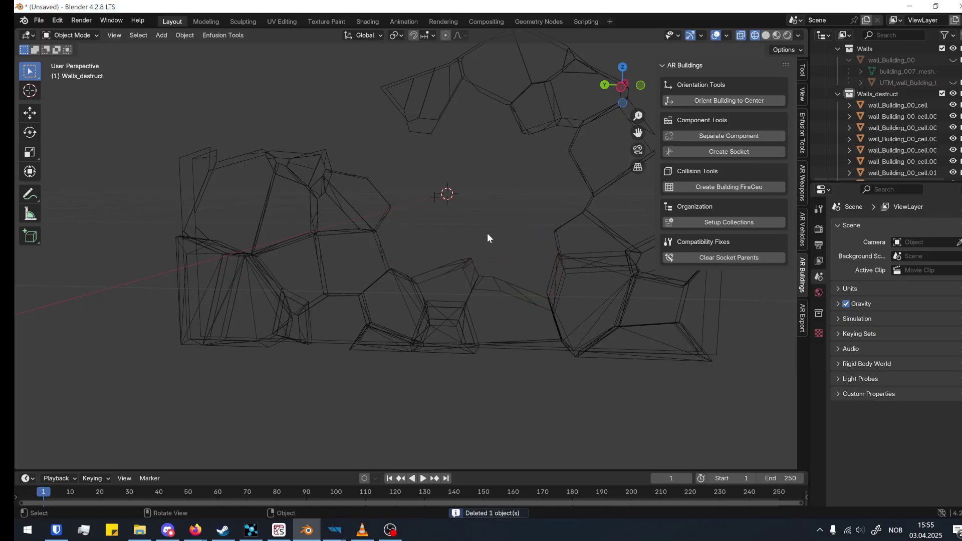
Return to solid shading and orbit to face the wall from the front
left_click(765, 35)
middle_click_drag(449, 230, 397, 240)
middle_click_drag(396, 249, 482, 235)
scroll(885, 80, "up", 4)
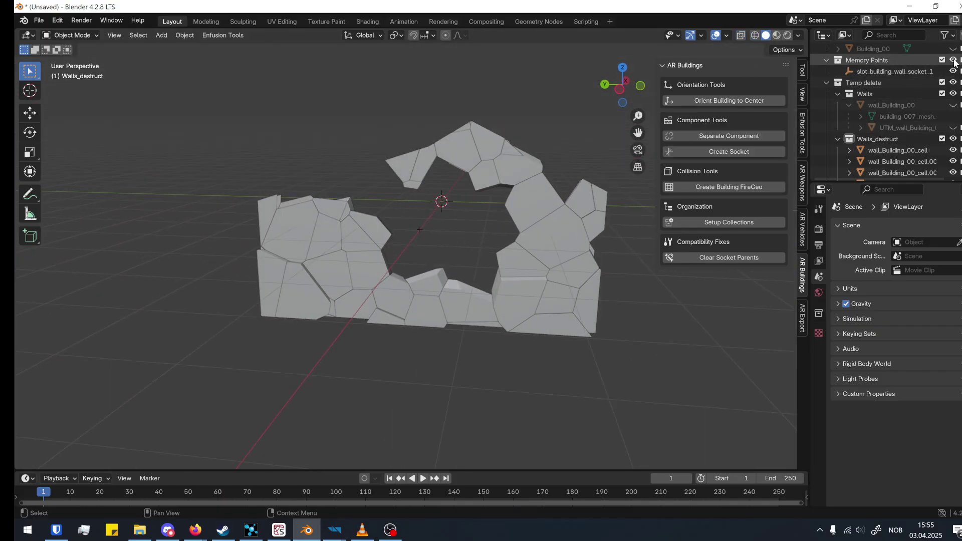
Hide the Memory Points collection
left_click(953, 59)
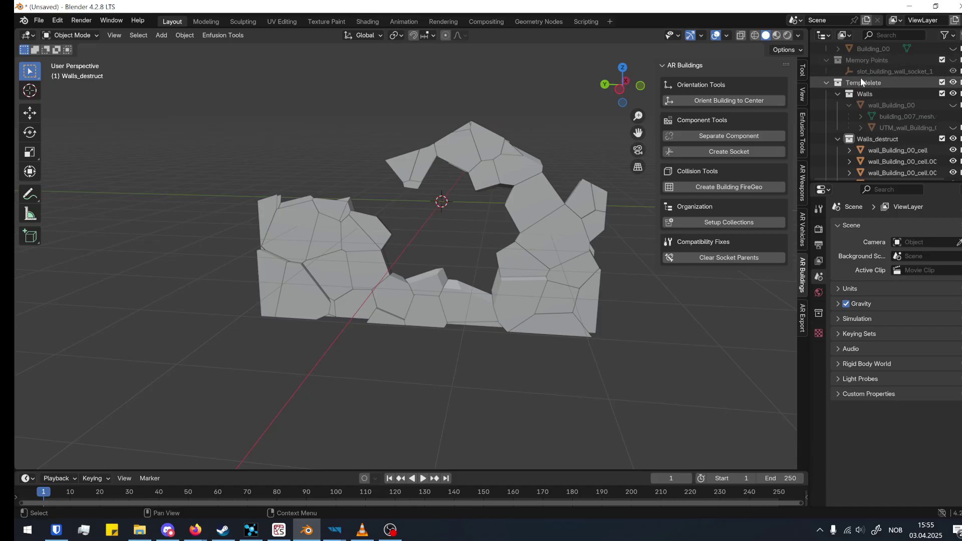
middle_click_drag(506, 215, 470, 220)
scroll(470, 220, "down", 2)
left_click_drag(201, 368, 521, 180)
Select all the wall cell pieces in the Outliner
left_click(878, 146)
scroll(908, 156, "down", 10)
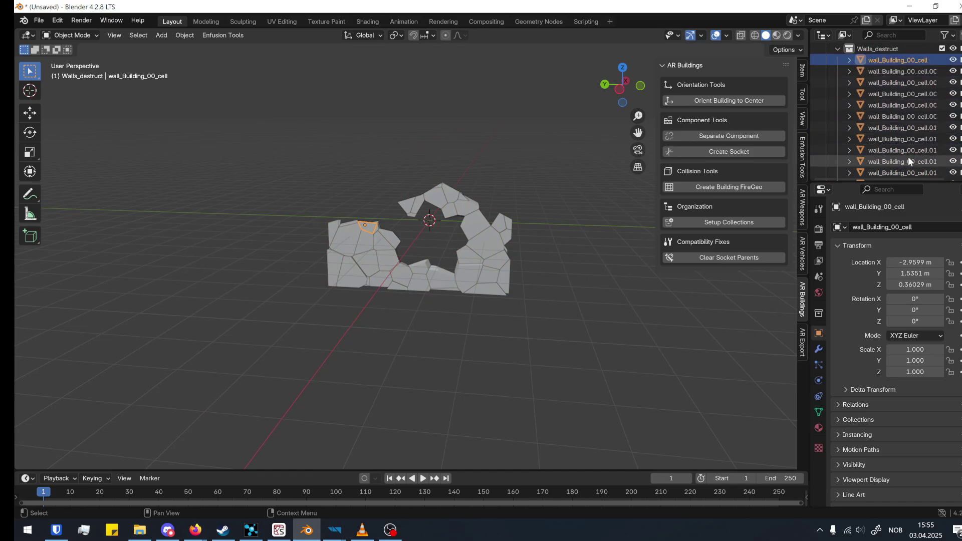
key("a")
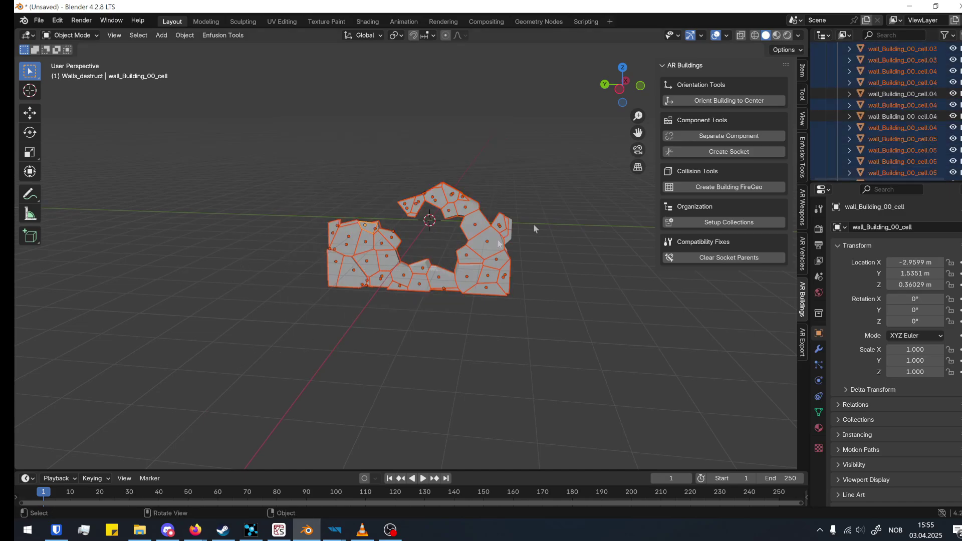
scroll(911, 102, "up", 5)
left_click(911, 103)
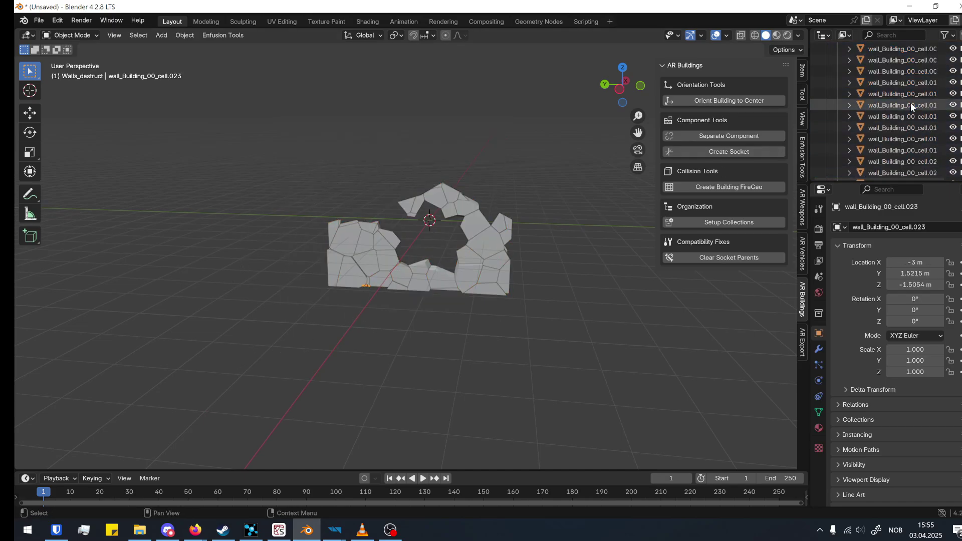
scroll(894, 90, "up", 1)
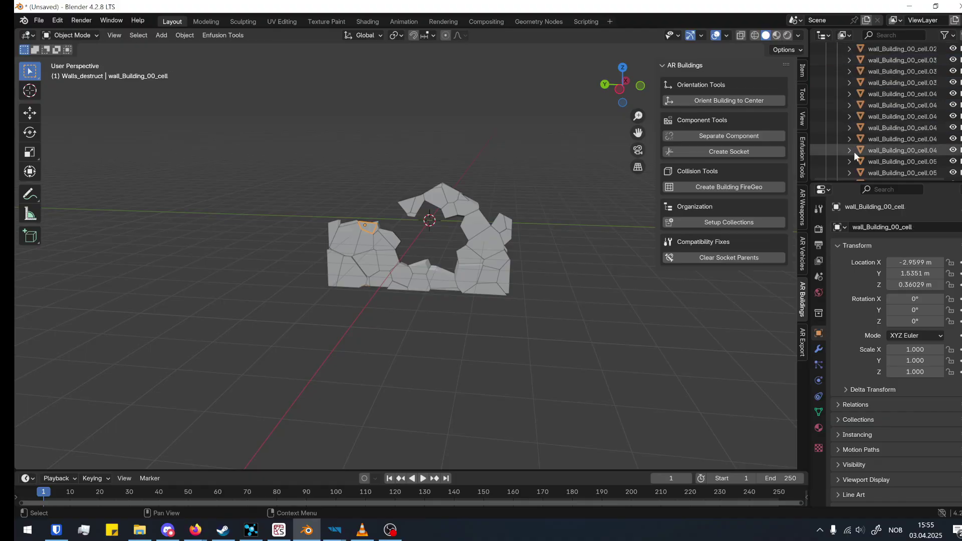
scroll(875, 160, "down", 12)
left_click(886, 169, "shift")
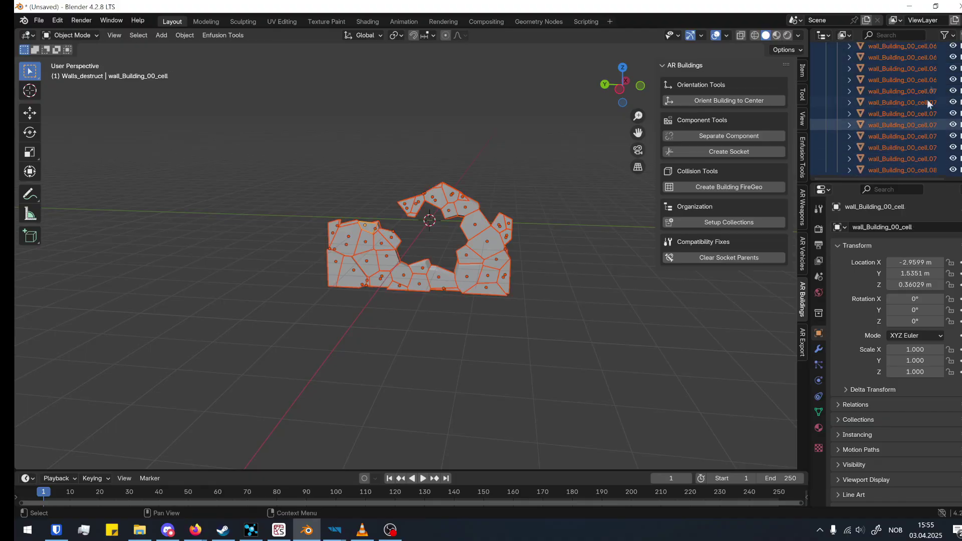
Join the selected cells into a single wall_Building_00_cell object
right_click(540, 105)
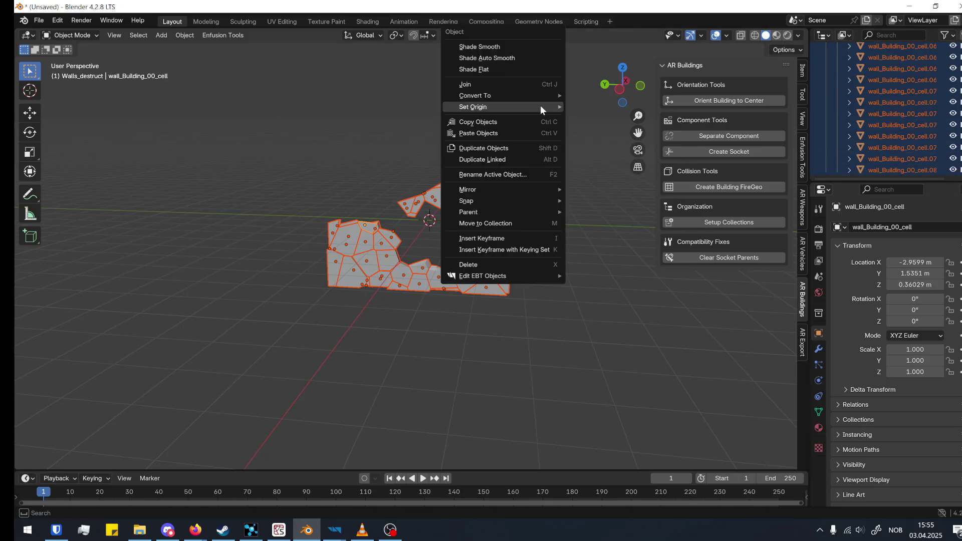
left_click(516, 84)
scroll(509, 228, "up", 3)
middle_click_drag(509, 227, 251, 159)
middle_click_drag(217, 245, 322, 258)
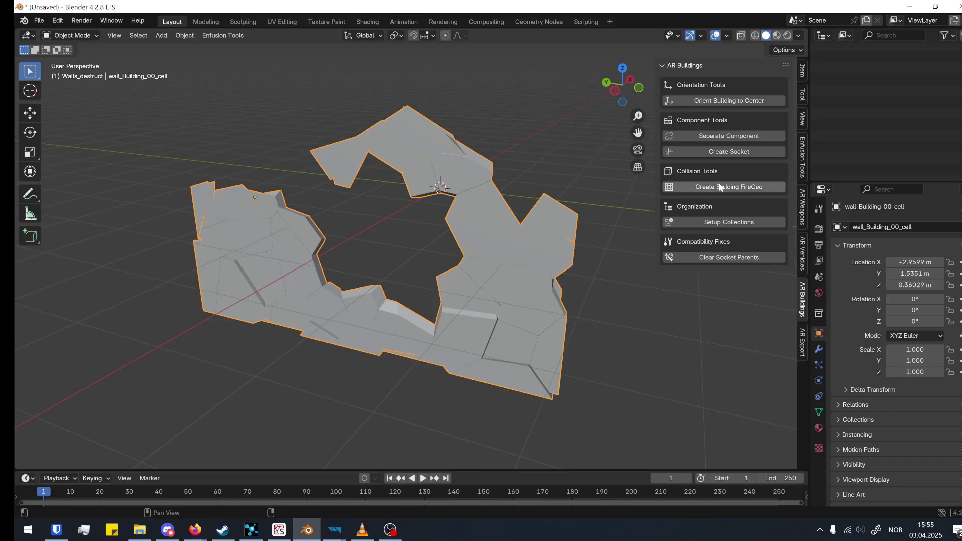
left_click(741, 187)
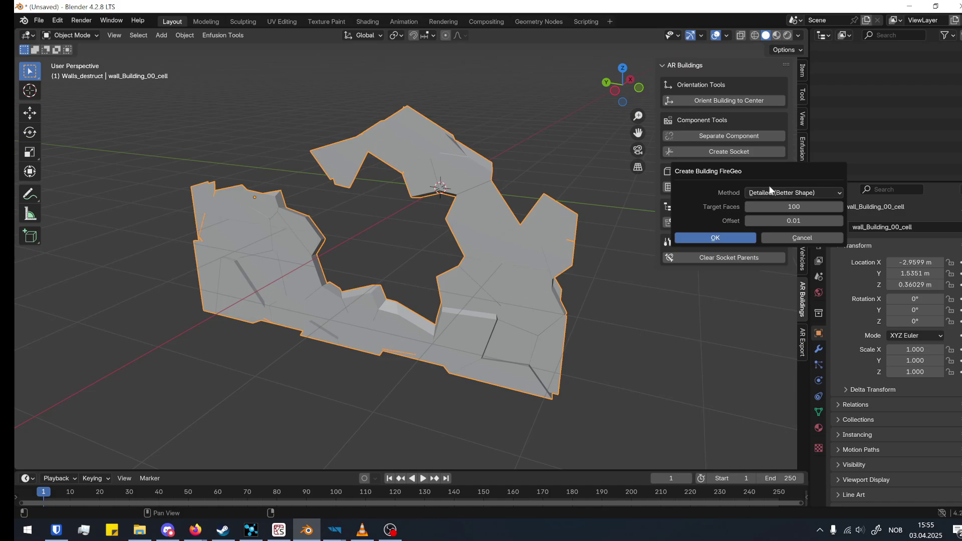
left_click_drag(800, 203, 808, 203)
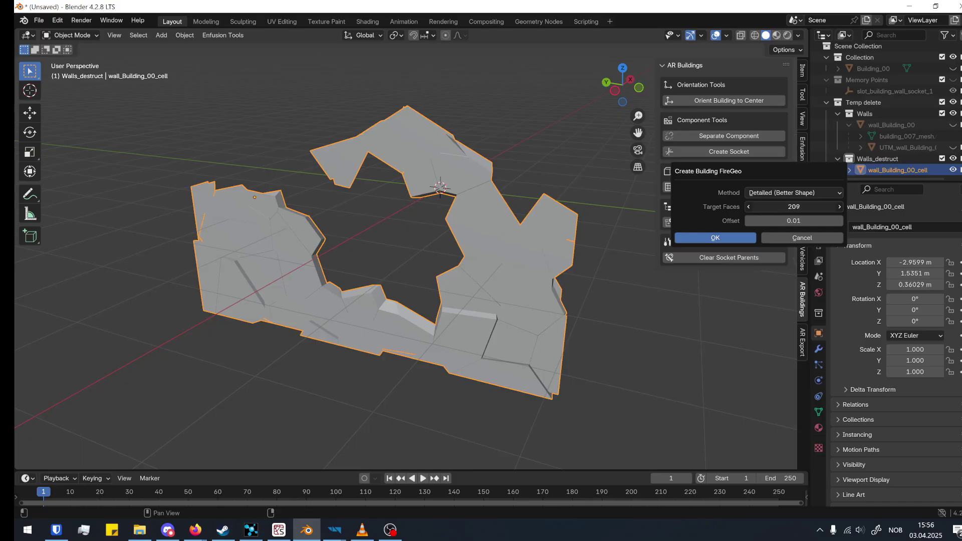
left_click_drag(801, 206, 799, 206)
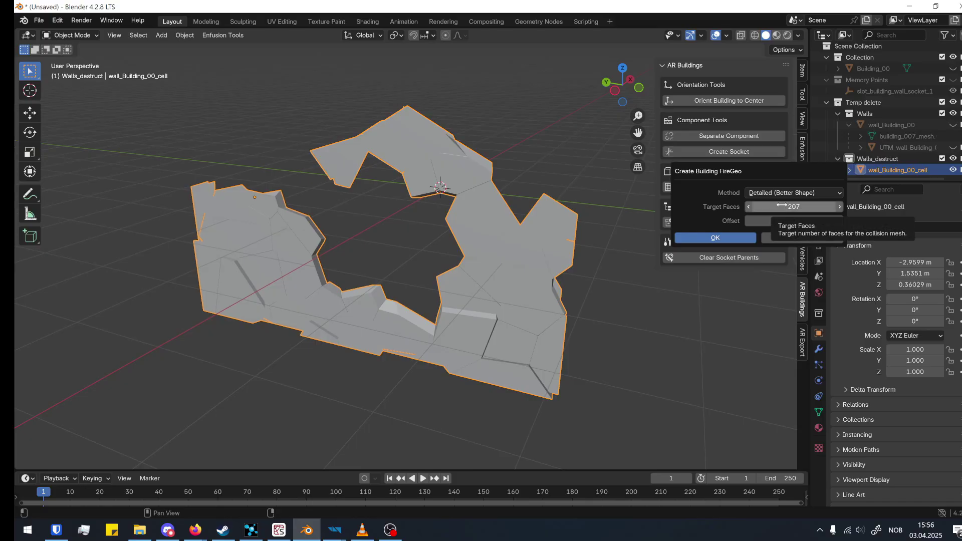
left_click(784, 234)
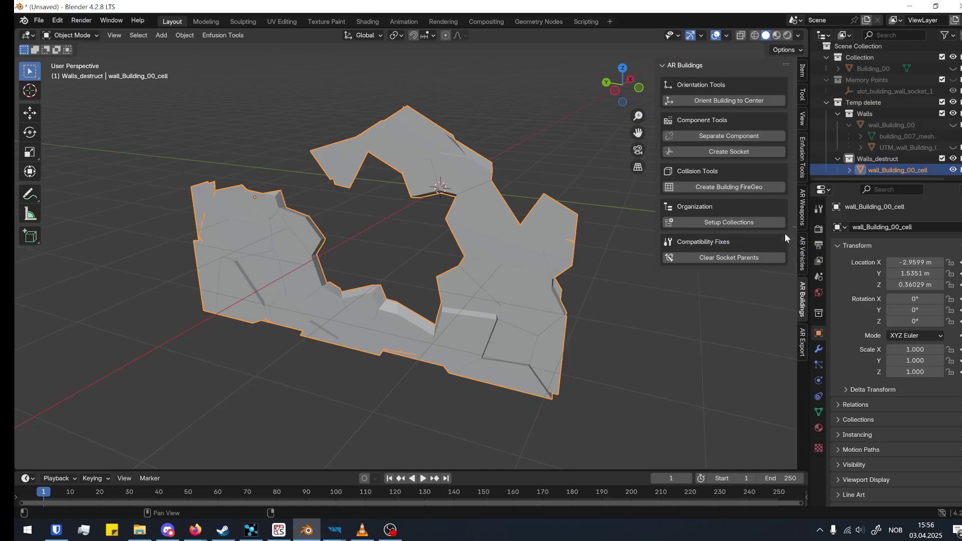
middle_click_drag(456, 154, 471, 150)
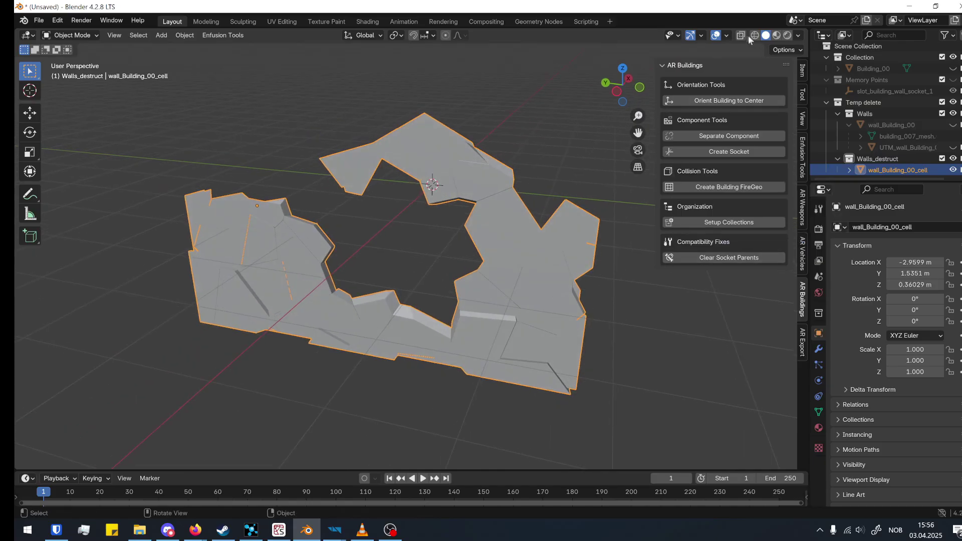
Enable the Relationship Lines and Statistics overlays, then inspect the wall mesh in Edit Mode
left_click(726, 34)
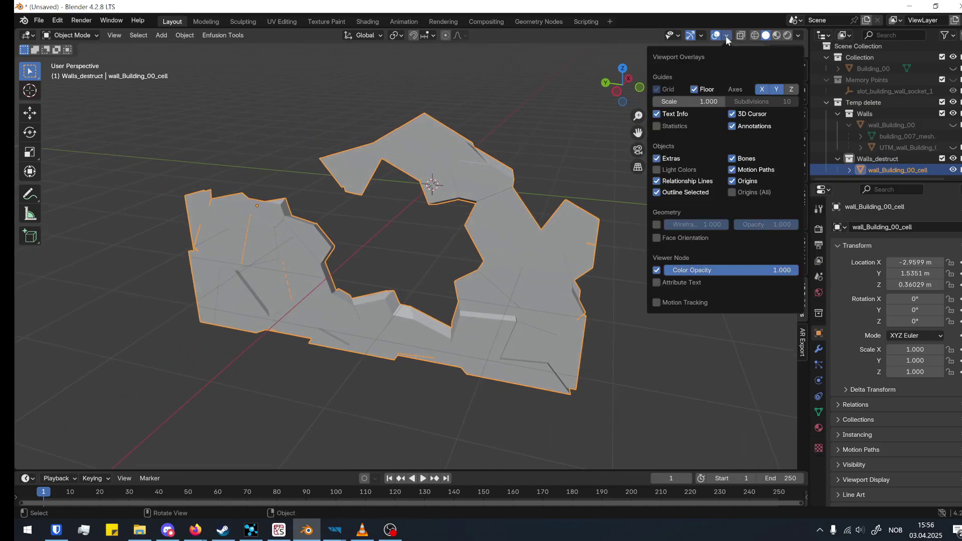
left_click(656, 180)
left_click(659, 124)
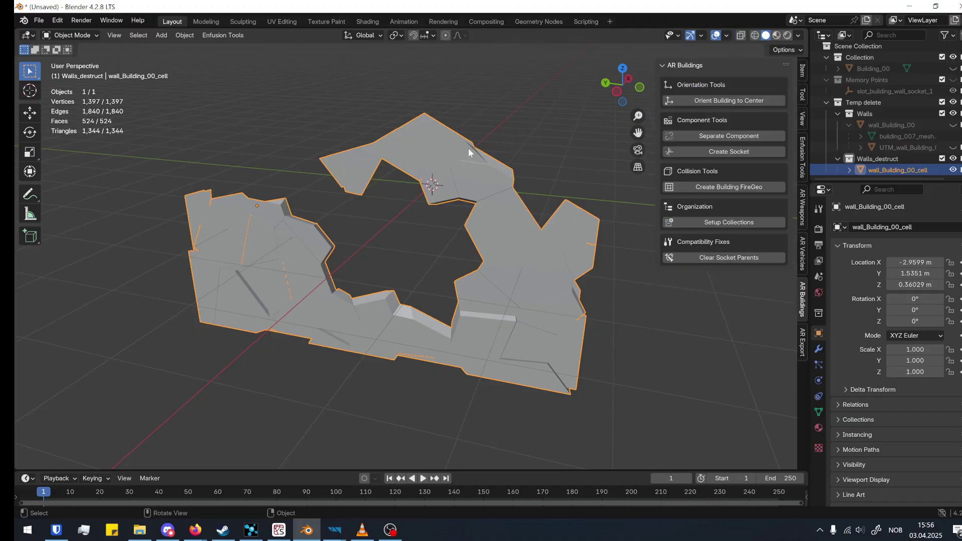
key("Tab")
key("a")
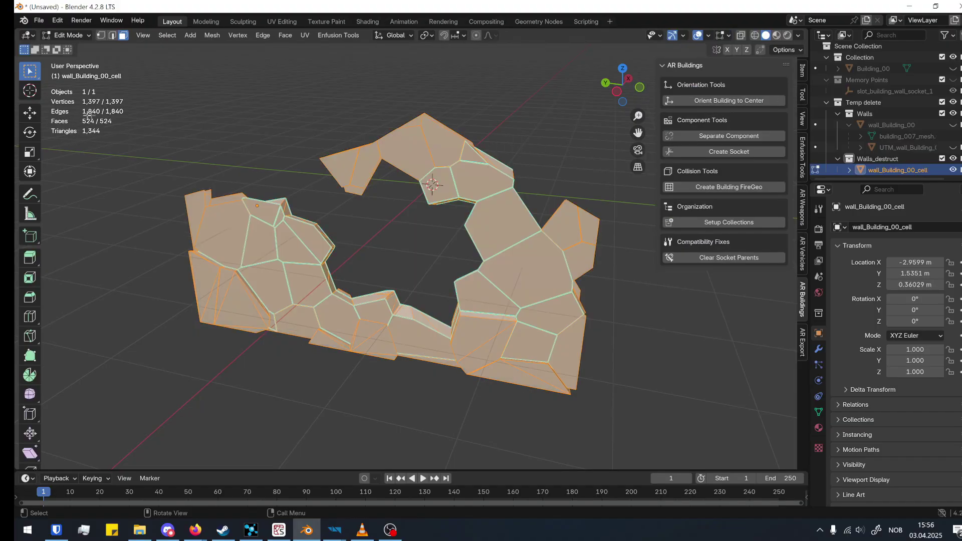
key("Tab")
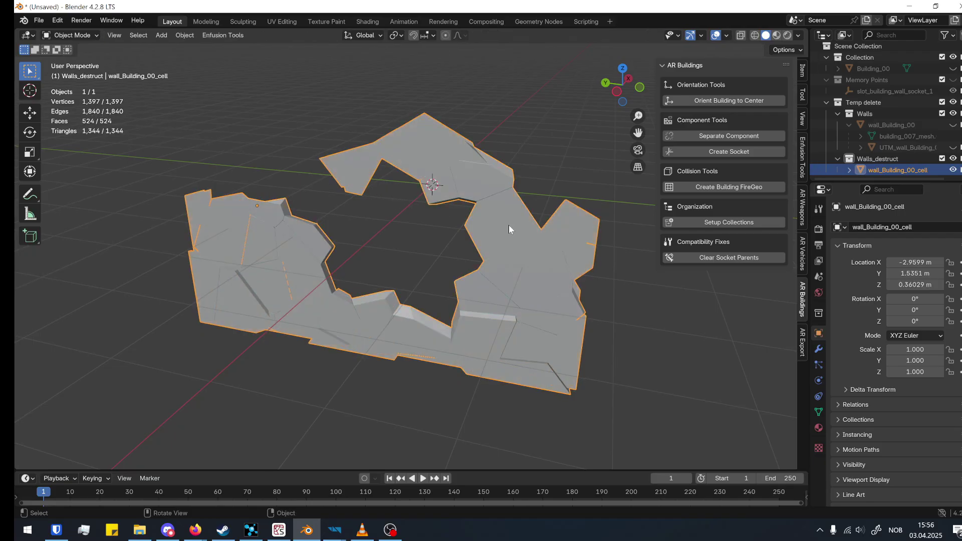
Create a Detailed (Better Shape) Building FireGeo for the wall with 300 target faces
left_click(732, 187)
left_click(782, 201)
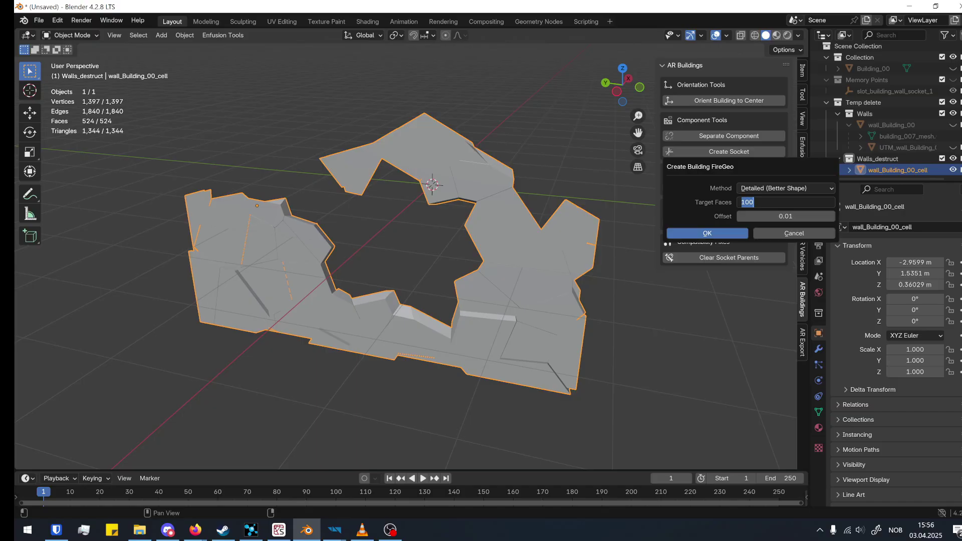
type("2")
key("Return")
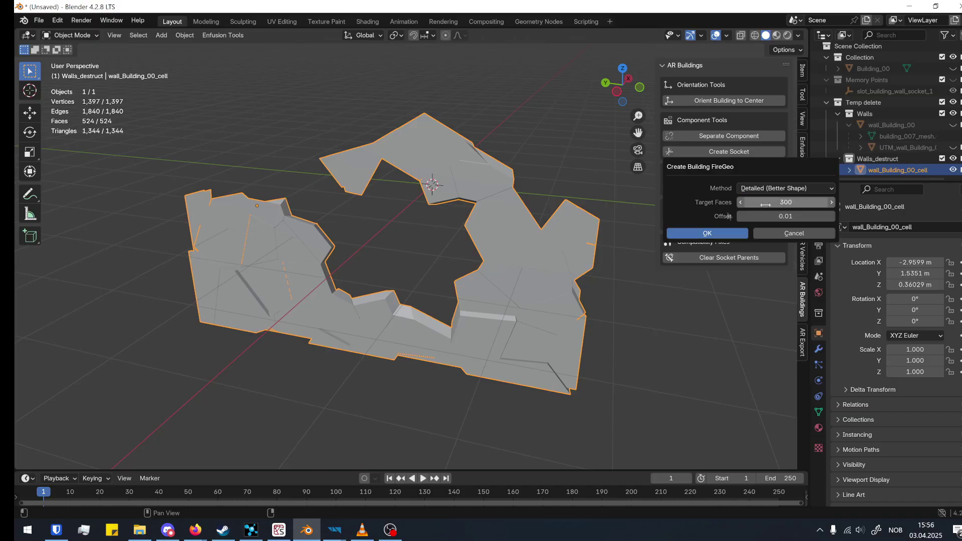
left_click(703, 236)
middle_click_drag(524, 221, 360, 158)
scroll(501, 171, "up", 5)
scroll(423, 152, "down", 4)
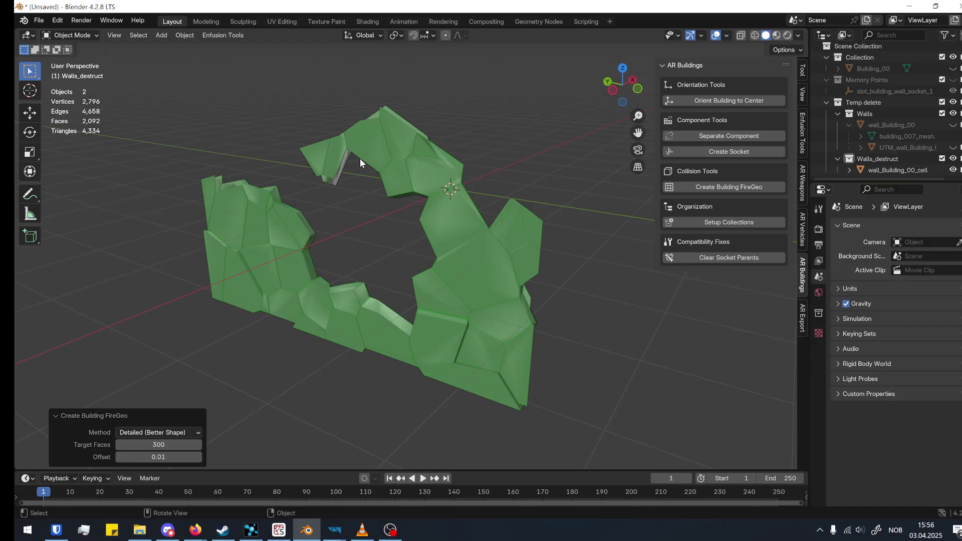
mouse_move(389, 168)
middle_mouse_down()
mouse_move(455, 154)
mouse_move(419, 144)
mouse_move(395, 159)
middle_mouse_up()
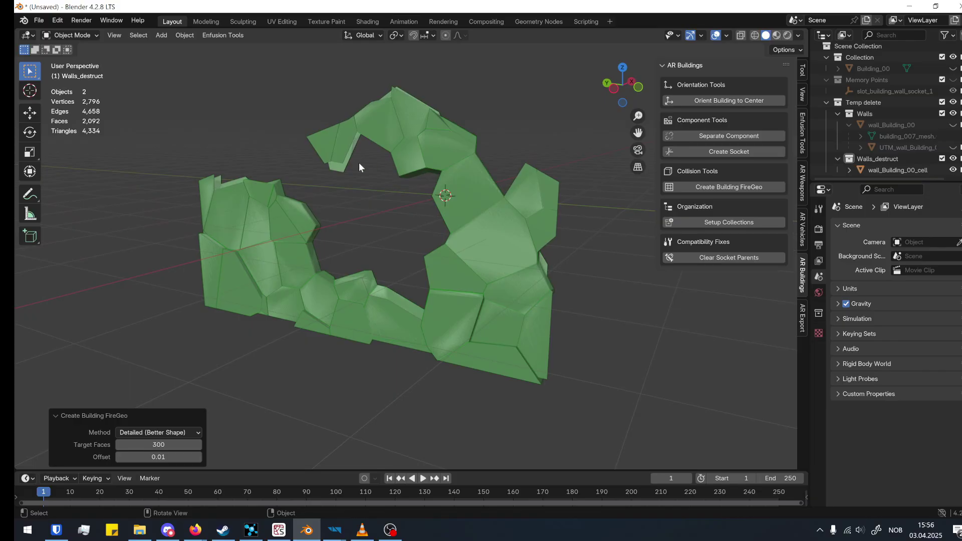
middle_click_drag(358, 163, 395, 189, "shift")
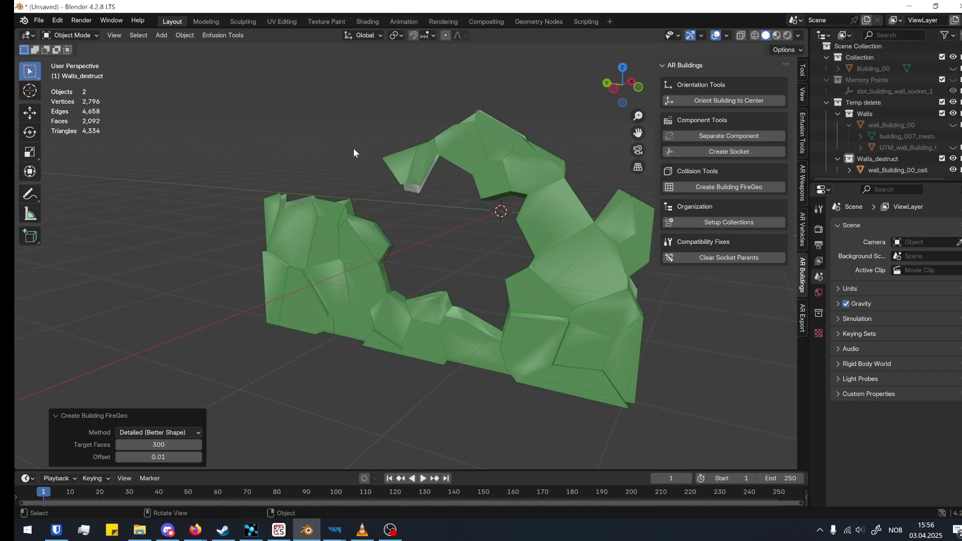
mouse_move(355, 148)
middle_mouse_down()
mouse_move(445, 167)
mouse_move(372, 145)
middle_mouse_up()
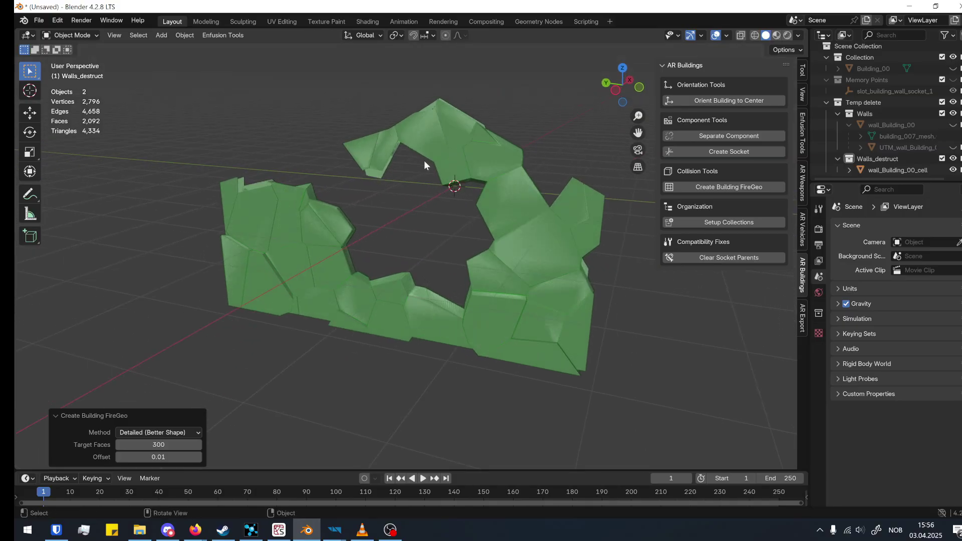
mouse_move(506, 170)
middle_mouse_down()
mouse_move(516, 167)
mouse_move(502, 159)
mouse_move(509, 170)
middle_mouse_up()
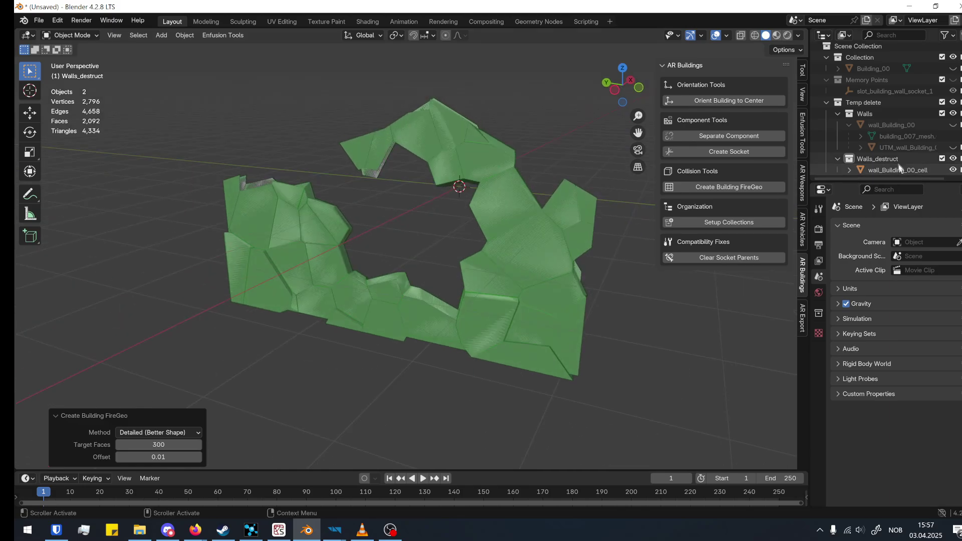
Collapse the Walls and Walls_destruct collections, then hide Walls_destruct
left_click(837, 113)
left_click(849, 140)
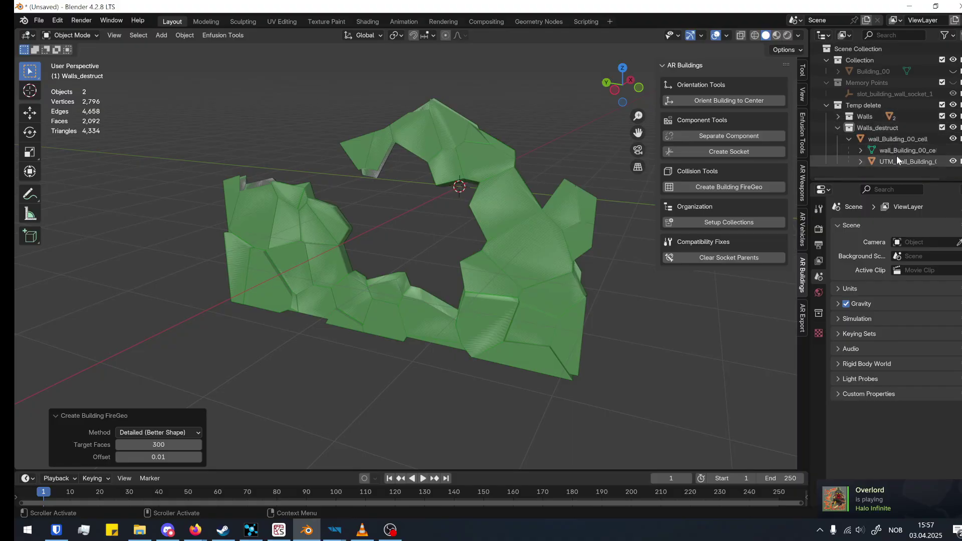
left_click(838, 128)
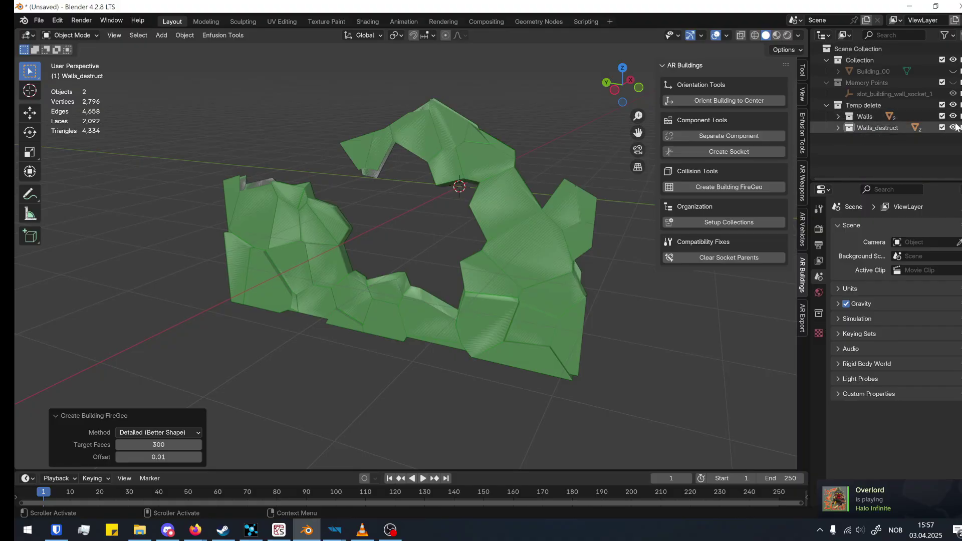
key("h")
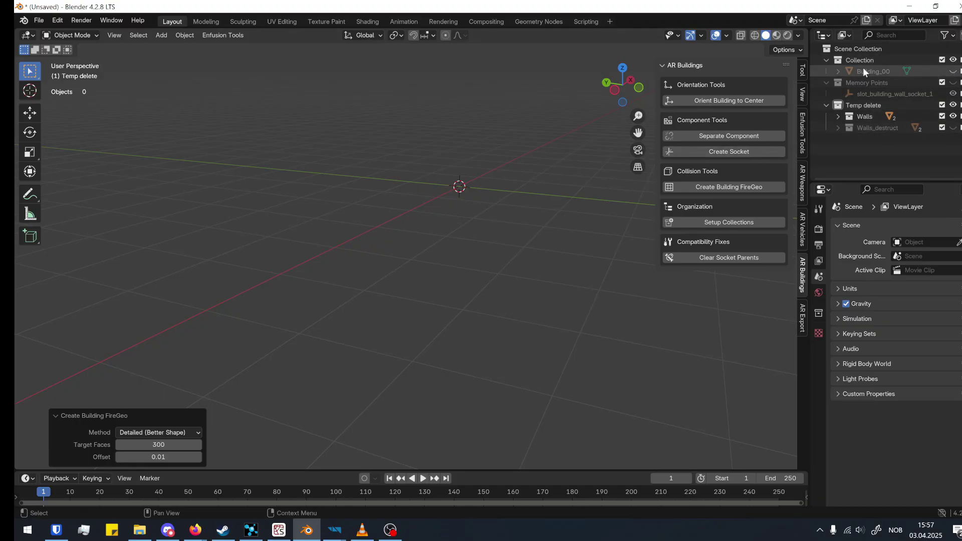
key("alt+h")
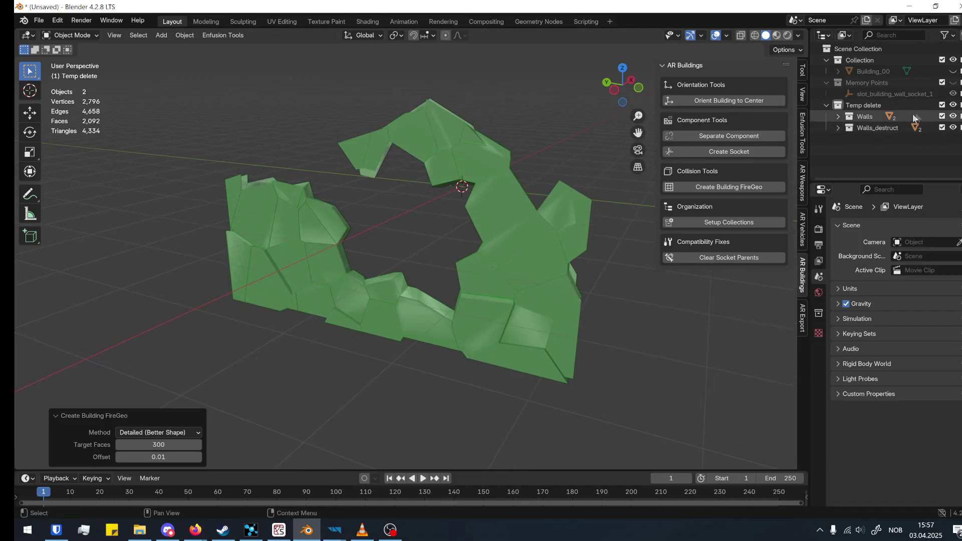
left_click(952, 128)
Preview the intact wall with its green collision mesh, then exclude Temp delete
left_click(837, 116)
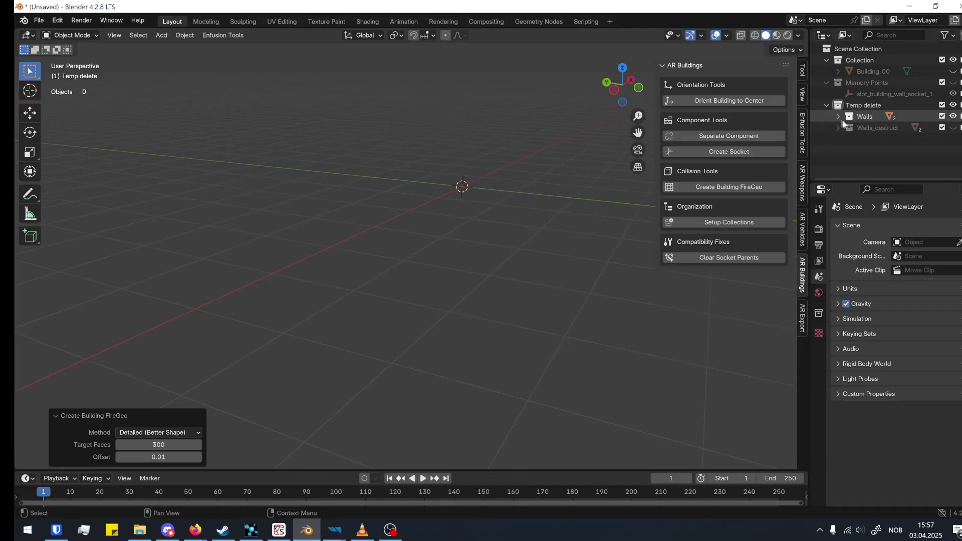
left_click(953, 127)
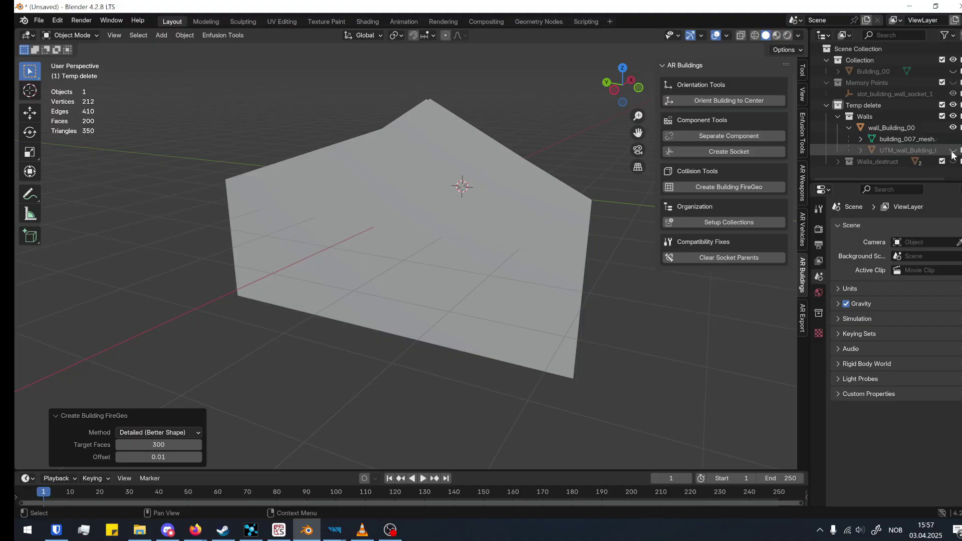
left_click(953, 151)
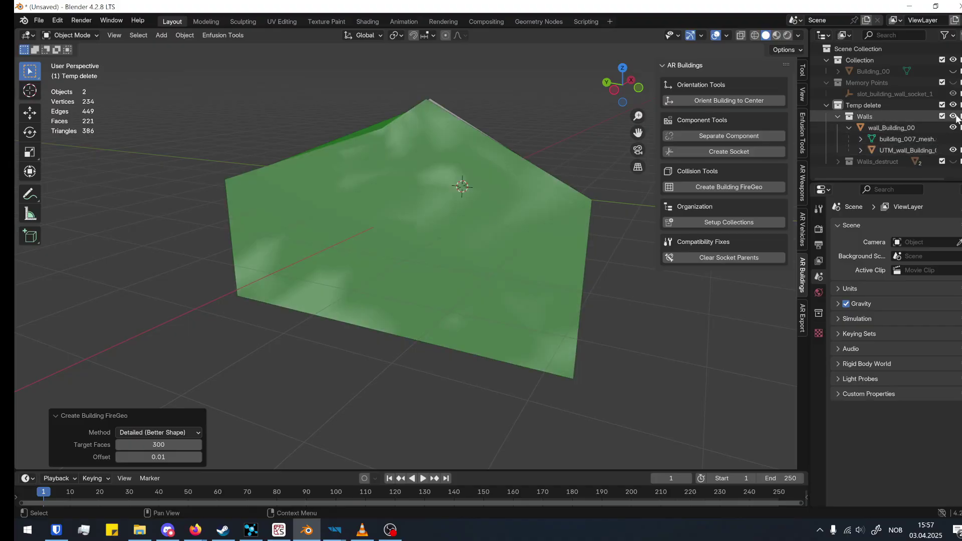
left_click(953, 116)
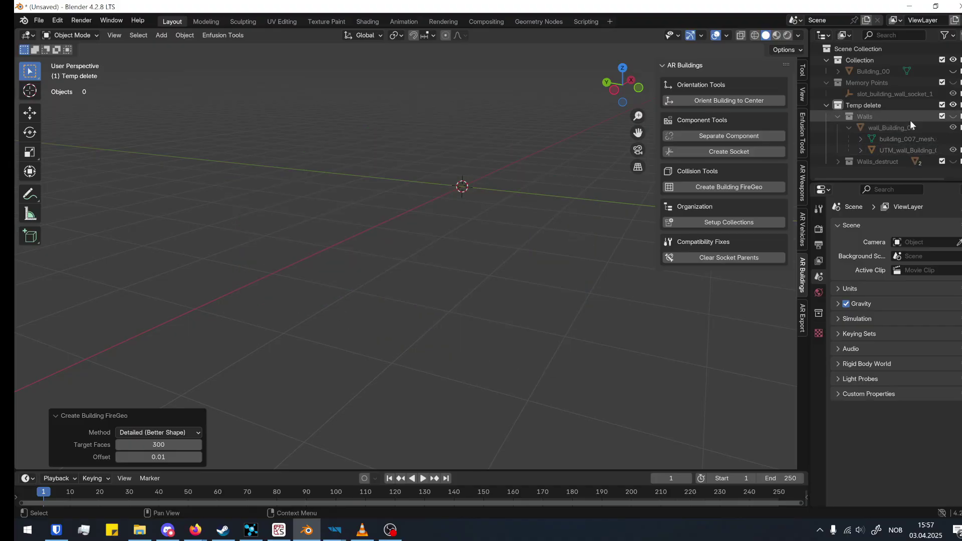
left_click(953, 116)
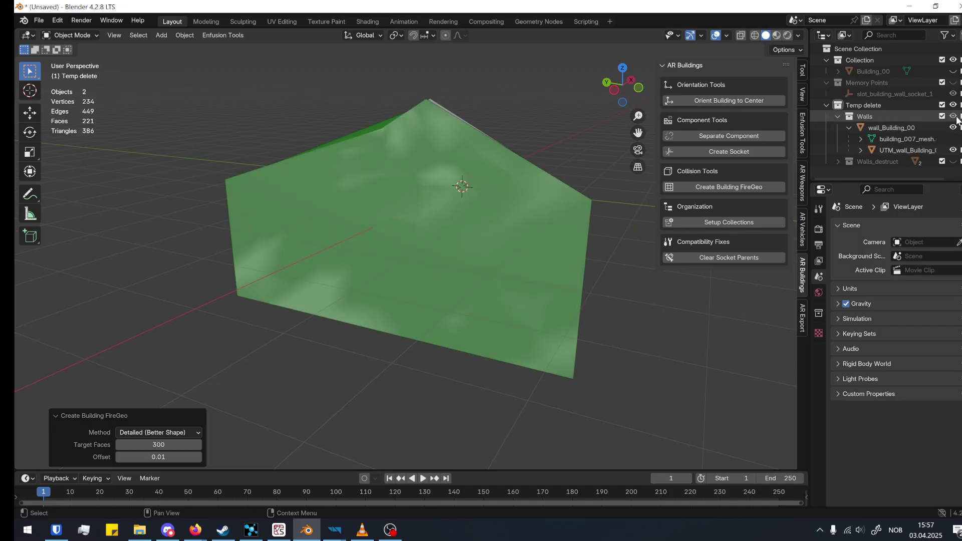
left_click(953, 161)
left_click(941, 105)
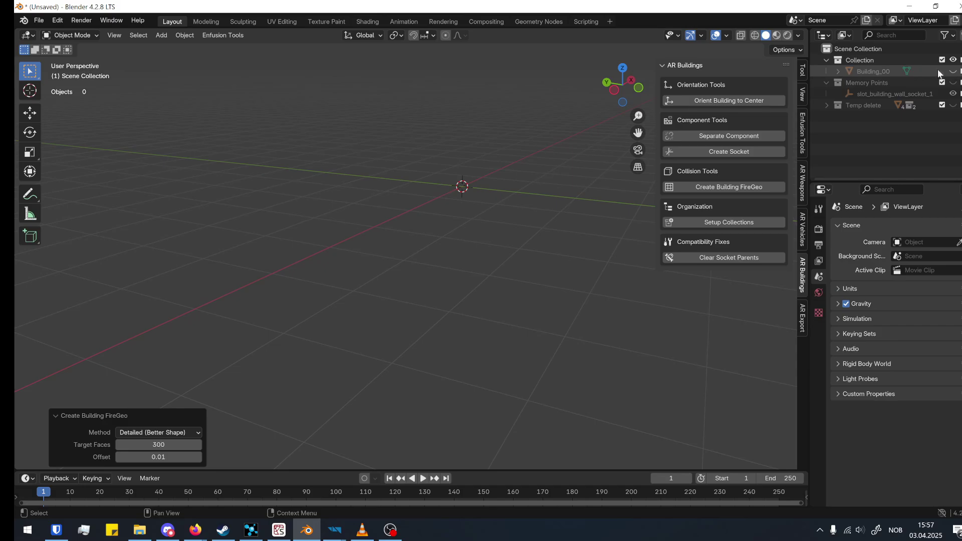
Unhide and select the Building_00 house, checking its mesh in Edit Mode
left_click(953, 72)
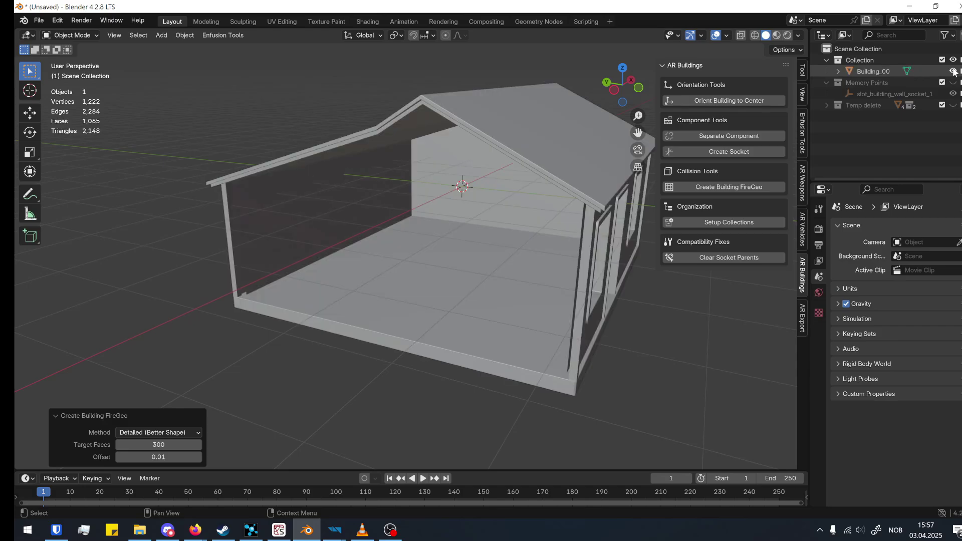
middle_click_drag(579, 148, 599, 143)
left_click(591, 143)
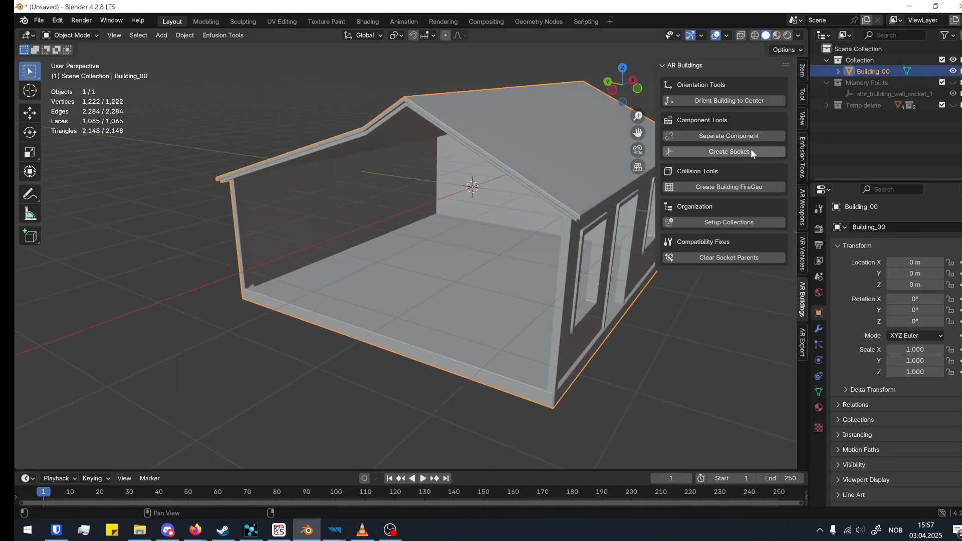
key("Tab")
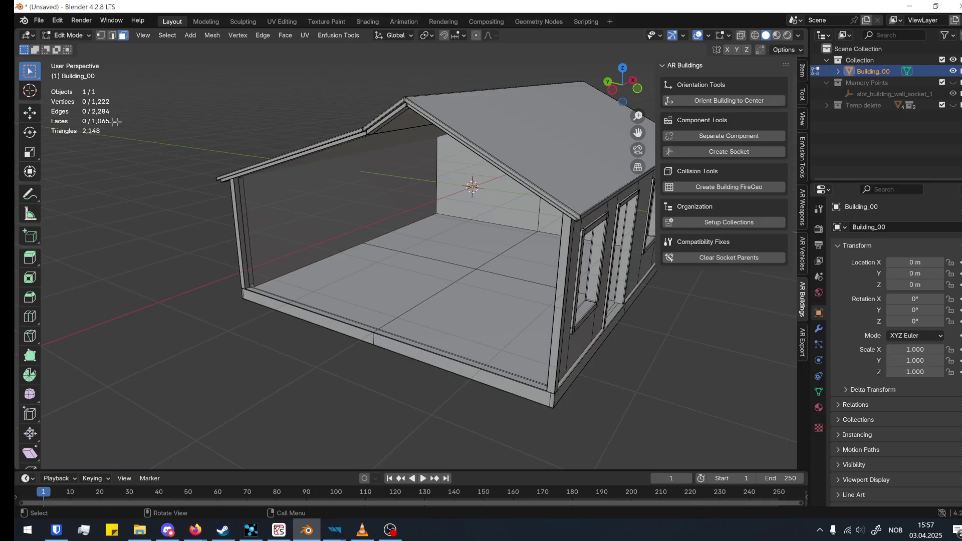
key("Tab")
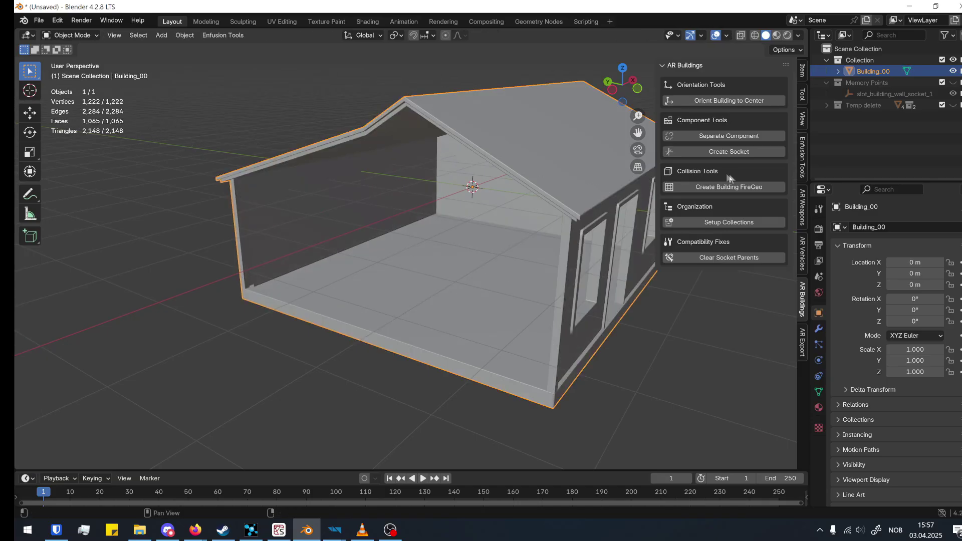
Generate a trial house collision mesh with the wrong face count, then undo it
left_click(751, 187)
left_click(770, 200)
type("5")
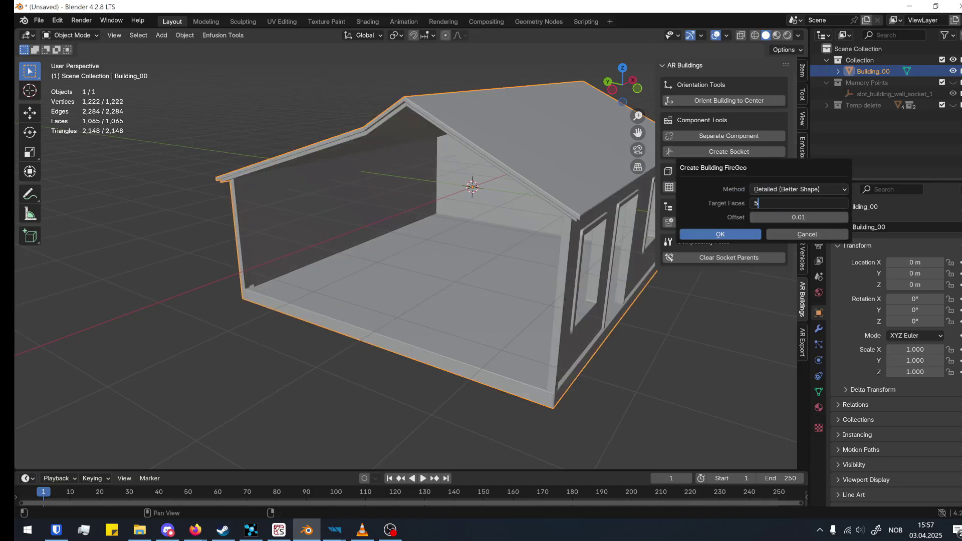
left_click(742, 233)
mouse_move(591, 290)
middle_mouse_down()
mouse_move(554, 272)
mouse_move(582, 275)
middle_mouse_up()
key("ctrl+z")
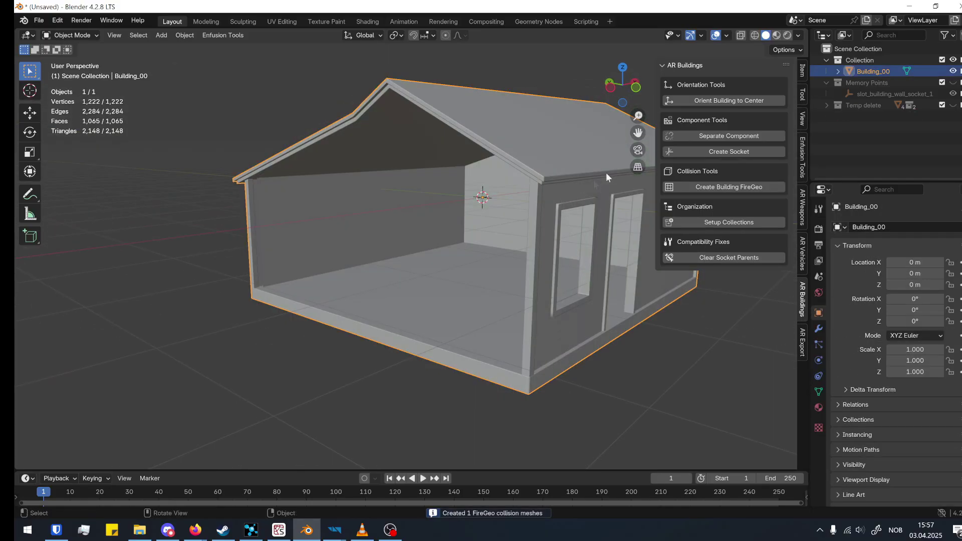
Regenerate the house's Building FireGeo with 200 target faces
middle_click_drag(605, 172, 643, 167)
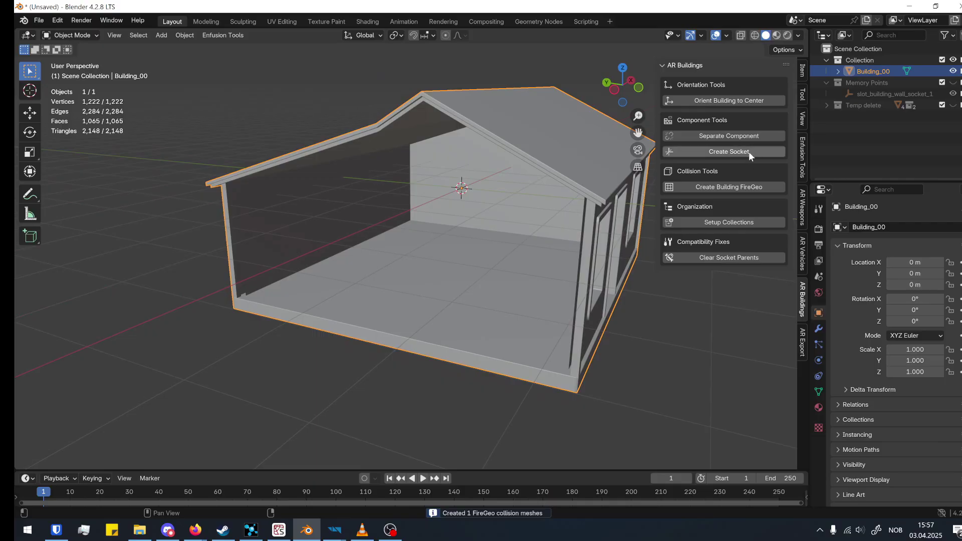
left_click(729, 187)
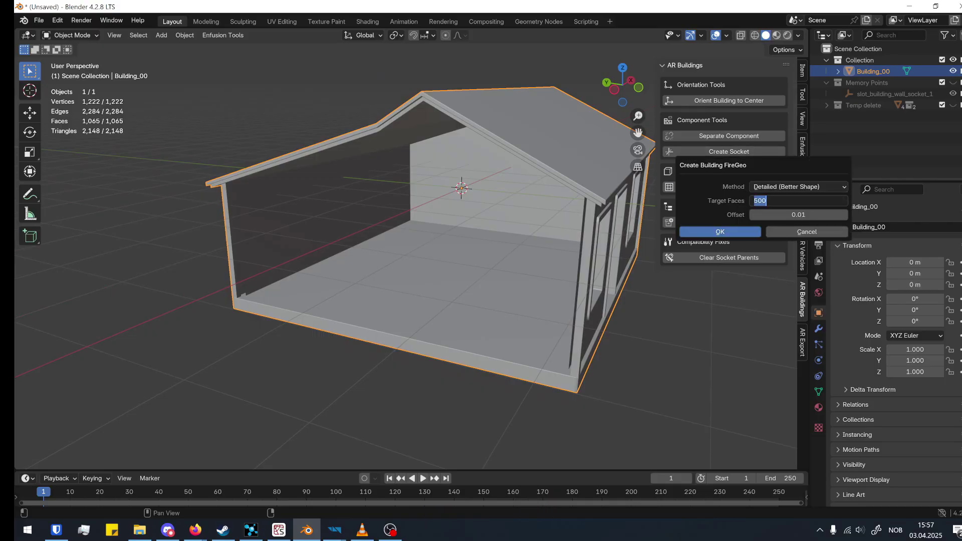
type("200")
key("Return")
key("Return")
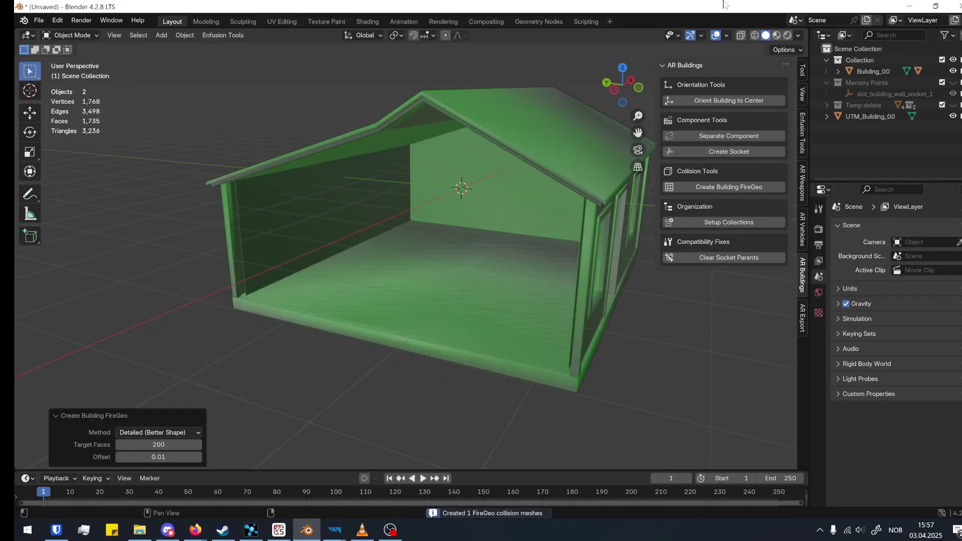
Inspect UTM_Building_00, expand Building_00 and make Collection the active collection
middle_click_drag(479, 136, 392, 160)
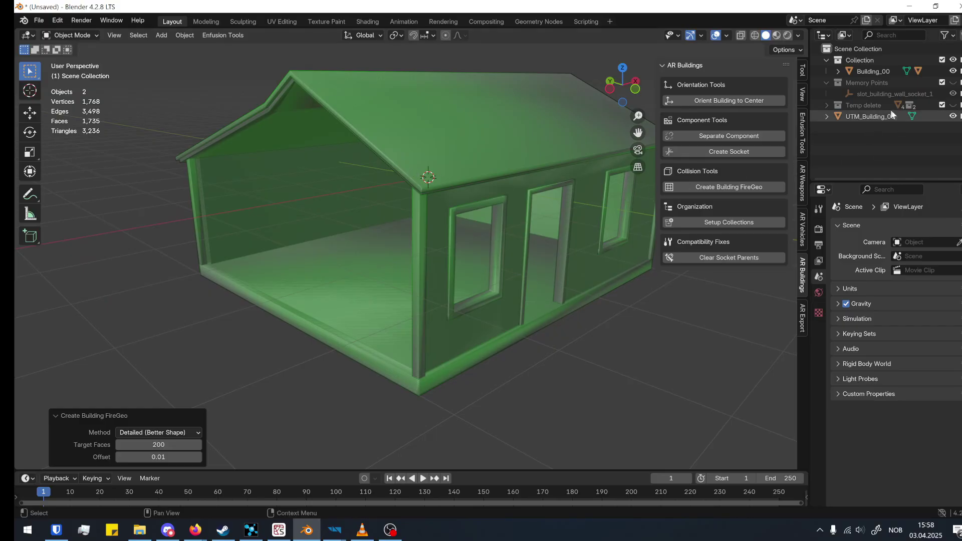
left_click(866, 115)
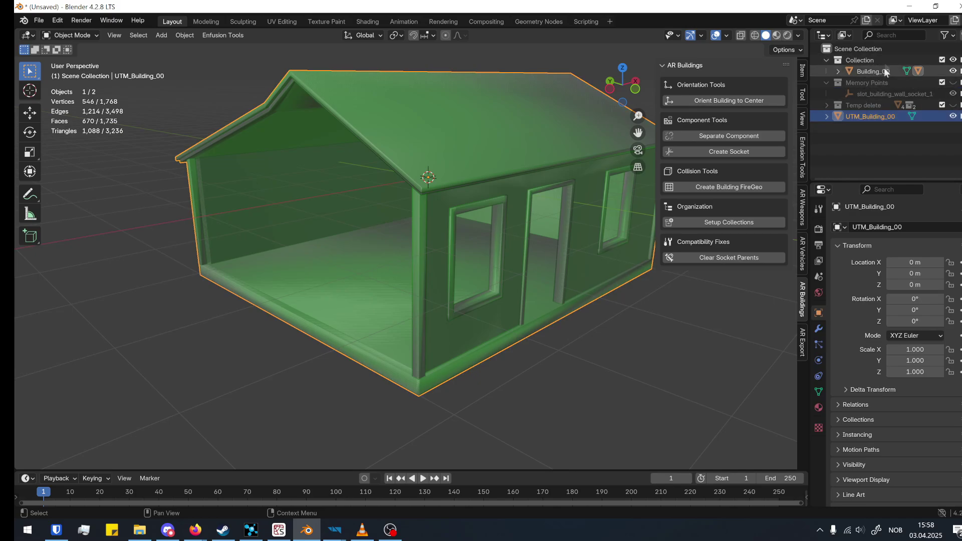
left_click(839, 70)
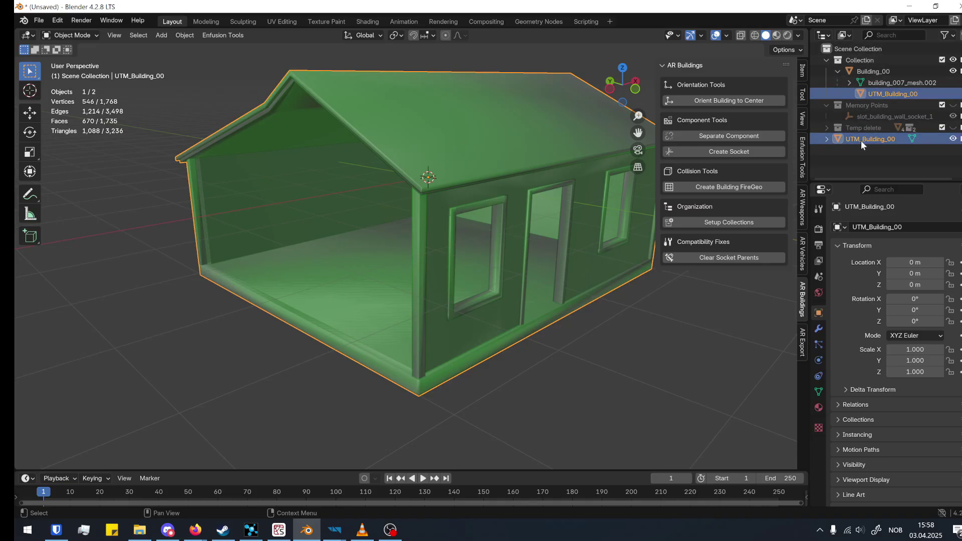
left_click(883, 59)
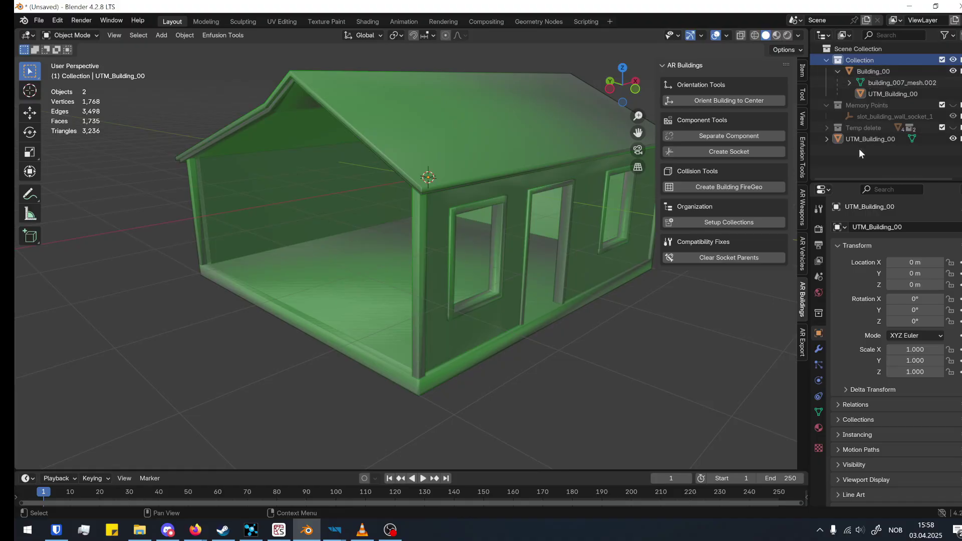
Move the top-level UTM_Building_00 into Collection with M
left_click(870, 138)
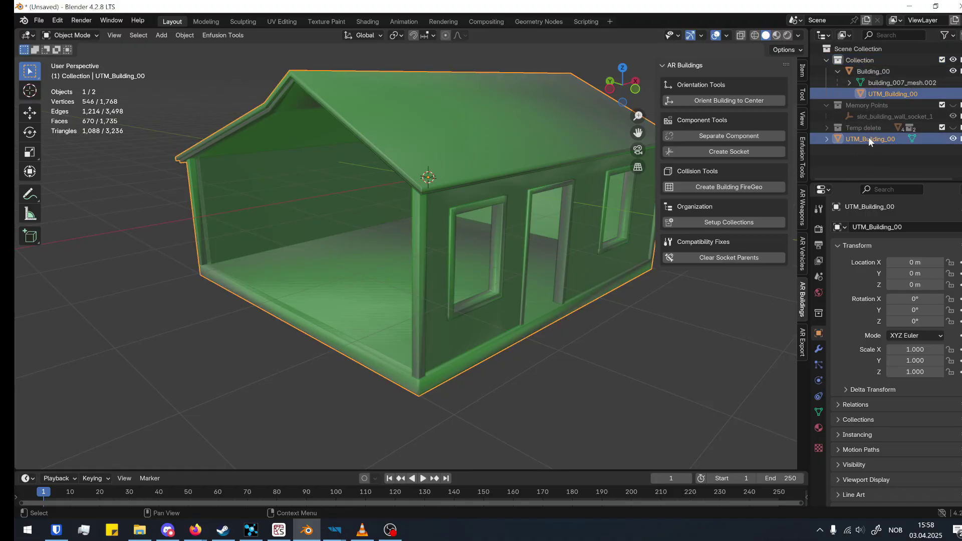
key("m")
mouse_move(868, 137)
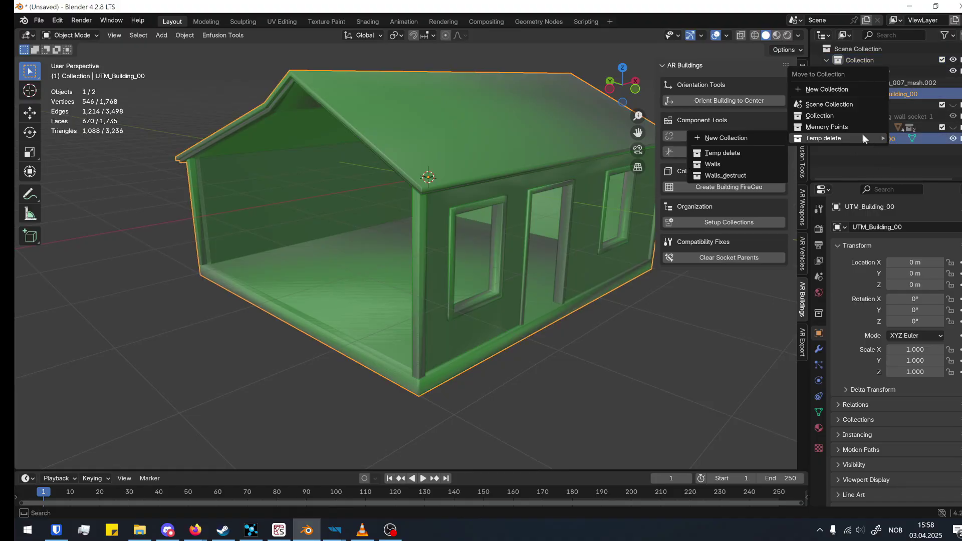
left_click(856, 115)
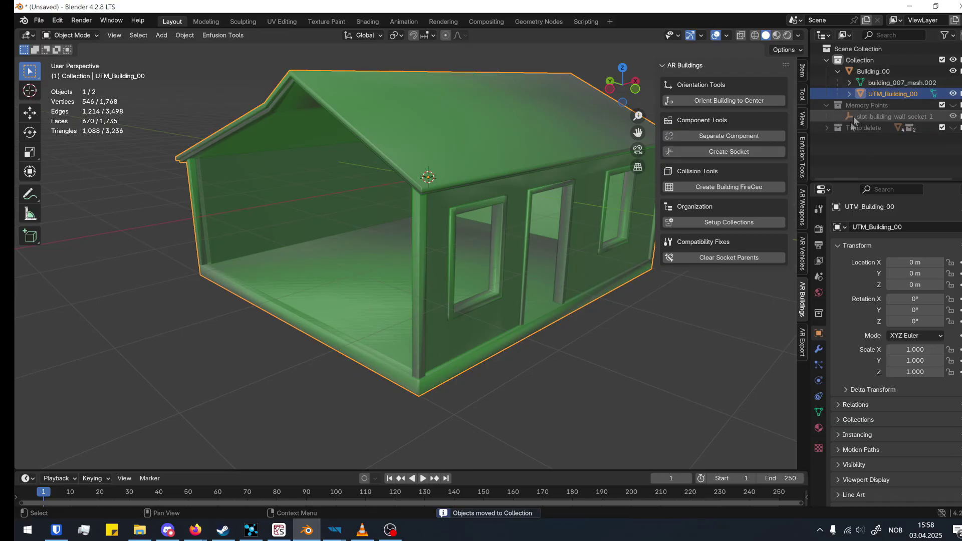
middle_click_drag(436, 238, 461, 235)
mouse_move(599, 281)
middle_mouse_down()
mouse_move(610, 285)
mouse_move(592, 278)
middle_mouse_up()
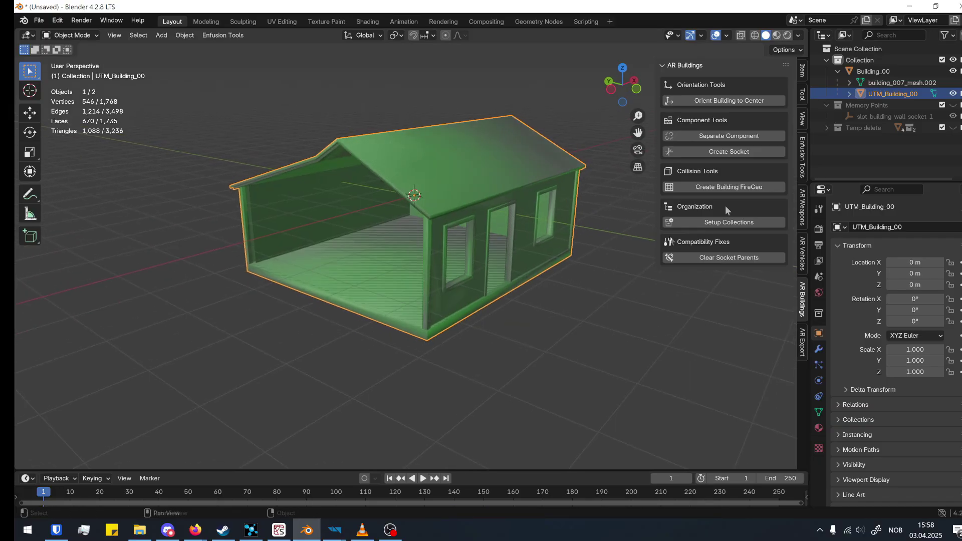
Show Memory Points and Temp delete, plus the wall_Building_00 wall and its collision mesh
left_click(953, 105)
left_click(953, 128)
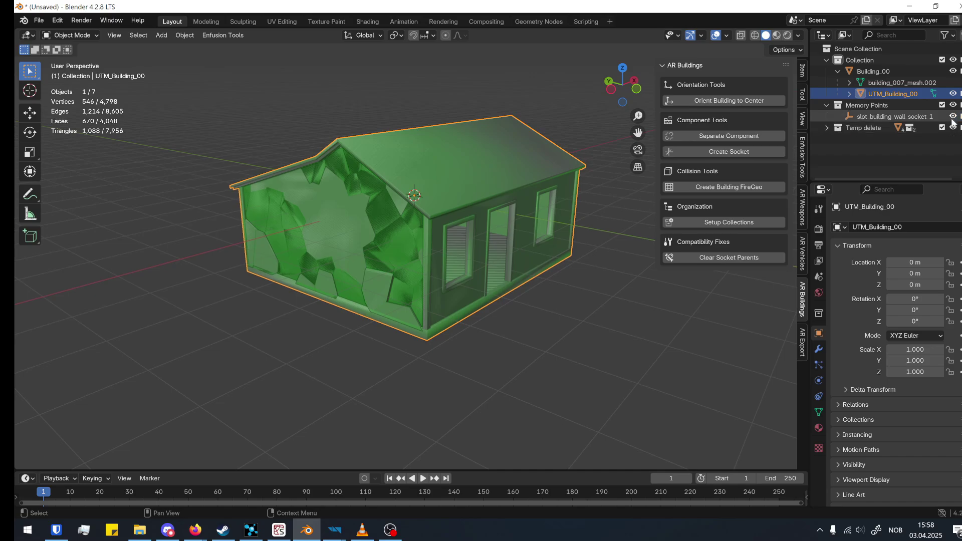
left_click(826, 128)
scroll(936, 142, "down", 1)
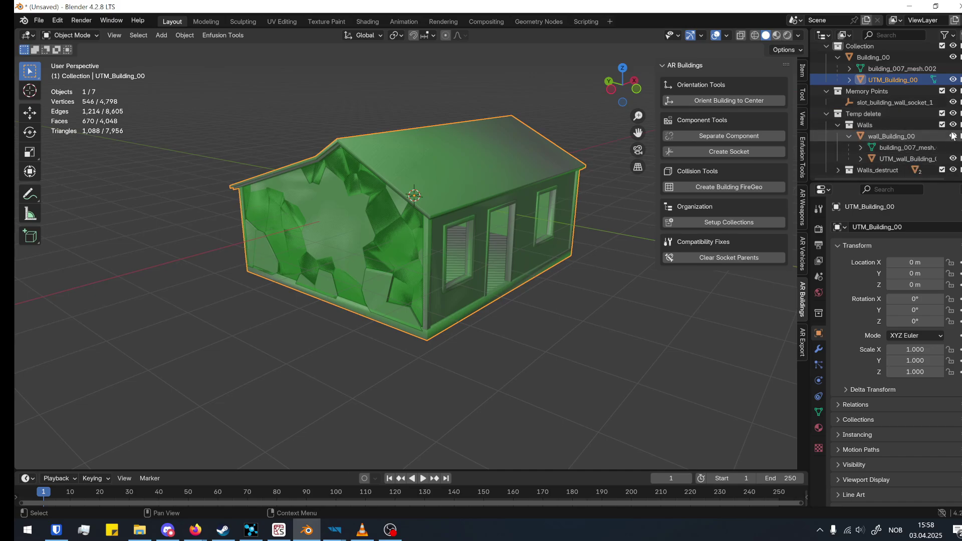
left_click_drag(953, 136, 952, 160)
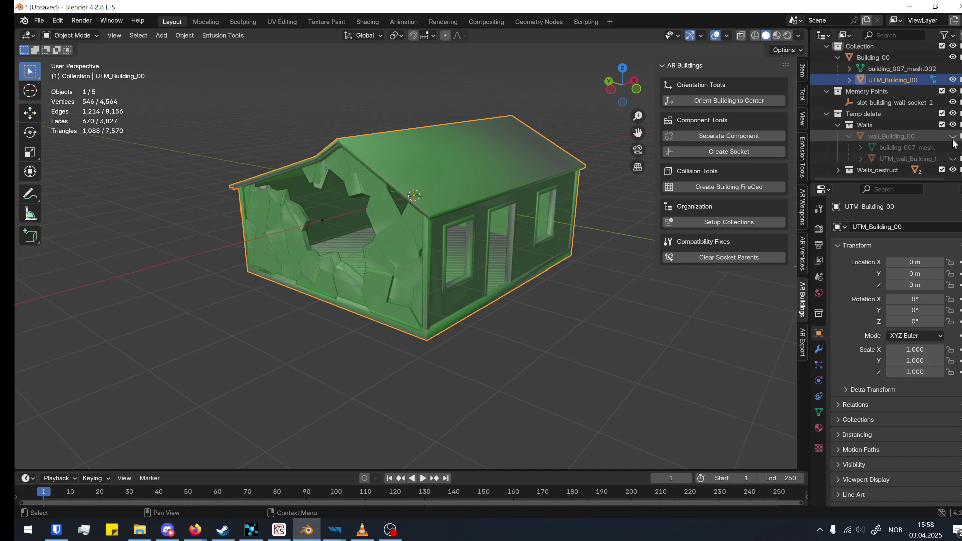
left_click(953, 158)
left_click(953, 136)
scroll(877, 126, "up", 1)
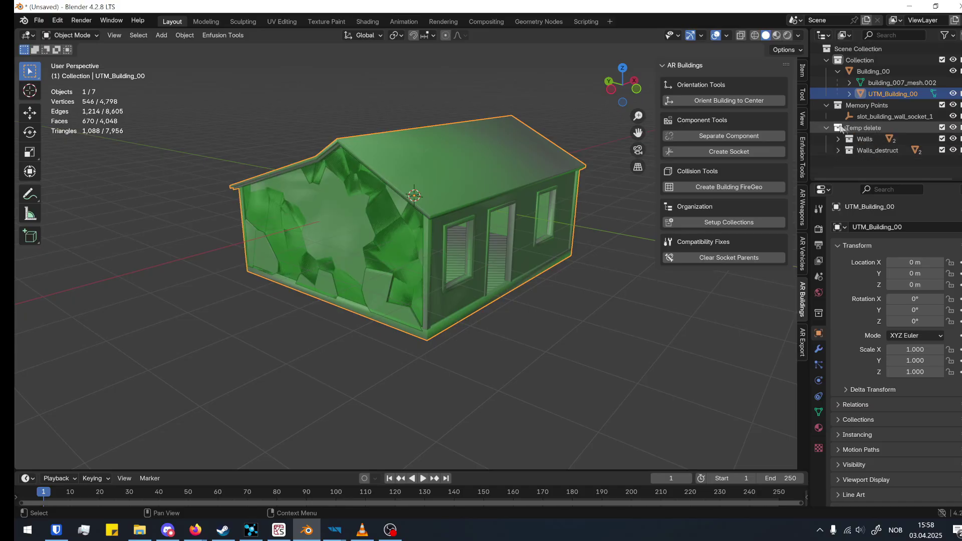
Hide the intact Walls to view the damaged wall, then show them again
left_click(838, 138)
left_click(953, 139)
middle_click_drag(380, 293, 364, 213)
middle_click_drag(571, 228, 528, 222)
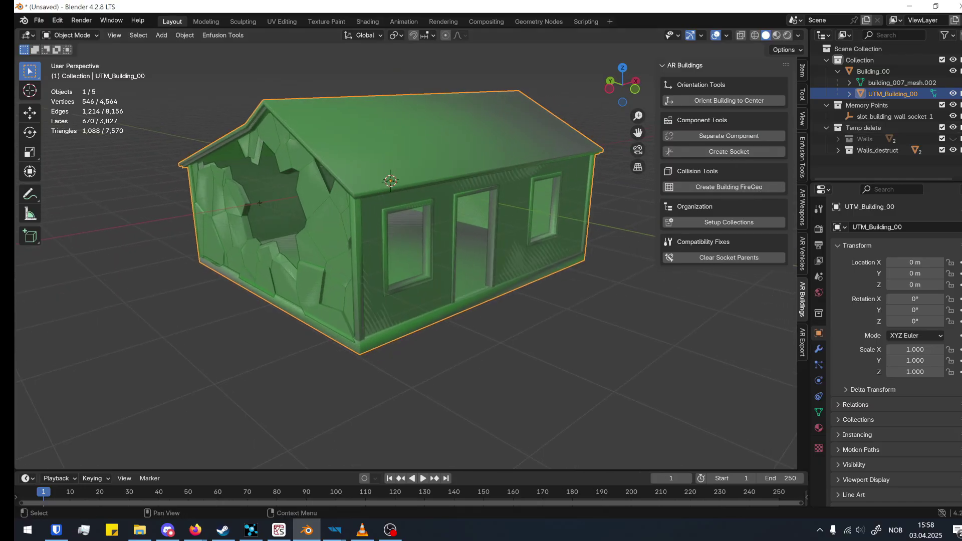
left_click(953, 139)
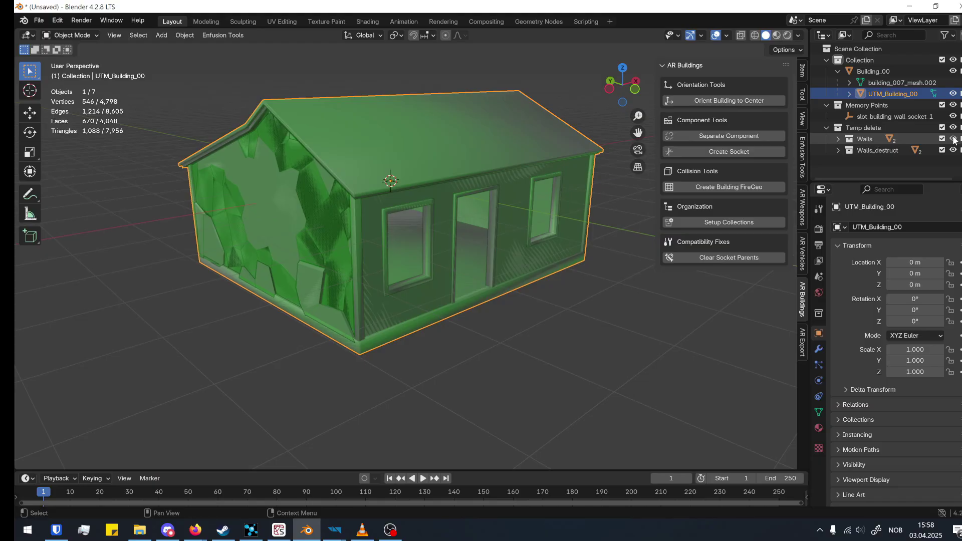